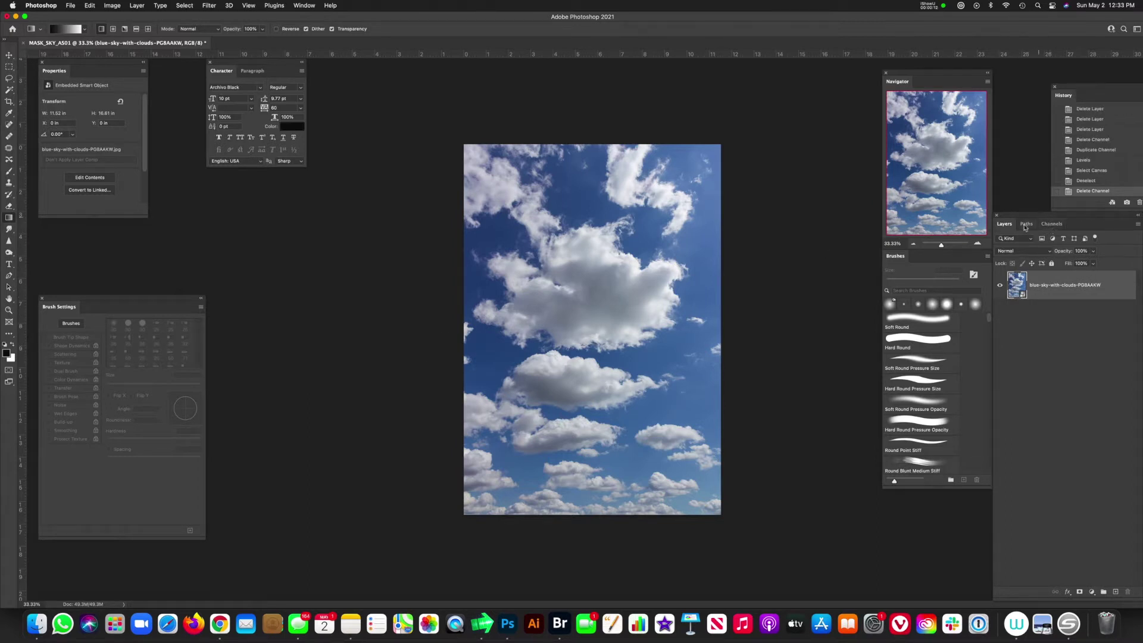
# - Compare the Red, Green and Blue channels one by one in the Channels panel
pyautogui.click(1052, 225)
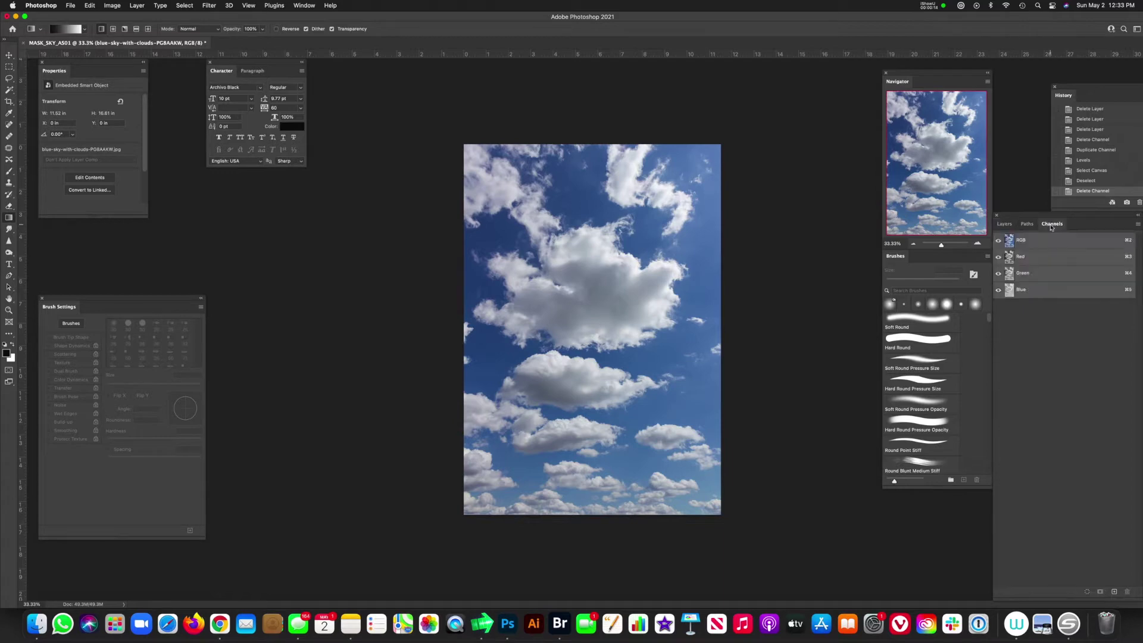
pyautogui.click(1051, 256)
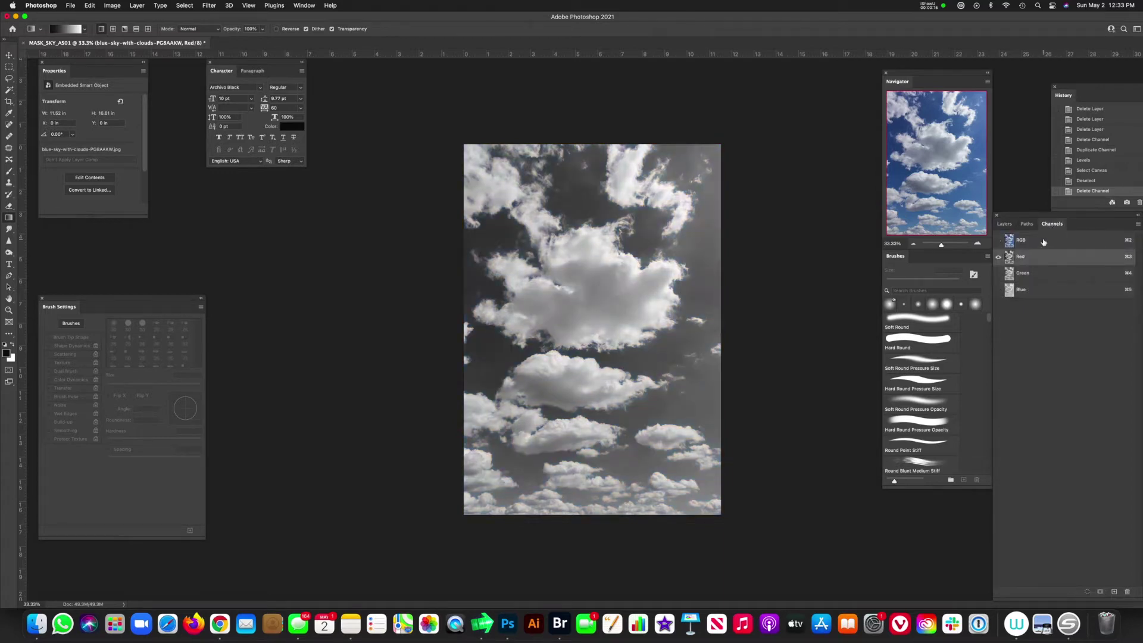
pyautogui.click(1044, 242)
pyautogui.click(1042, 257)
pyautogui.click(1041, 273)
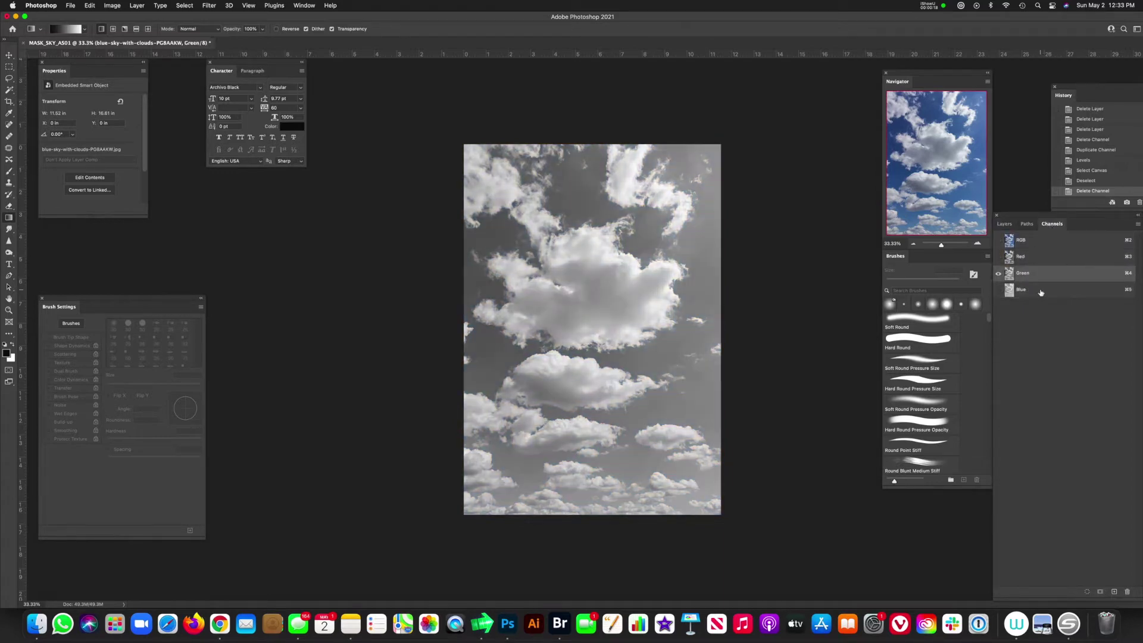
pyautogui.click(1043, 291)
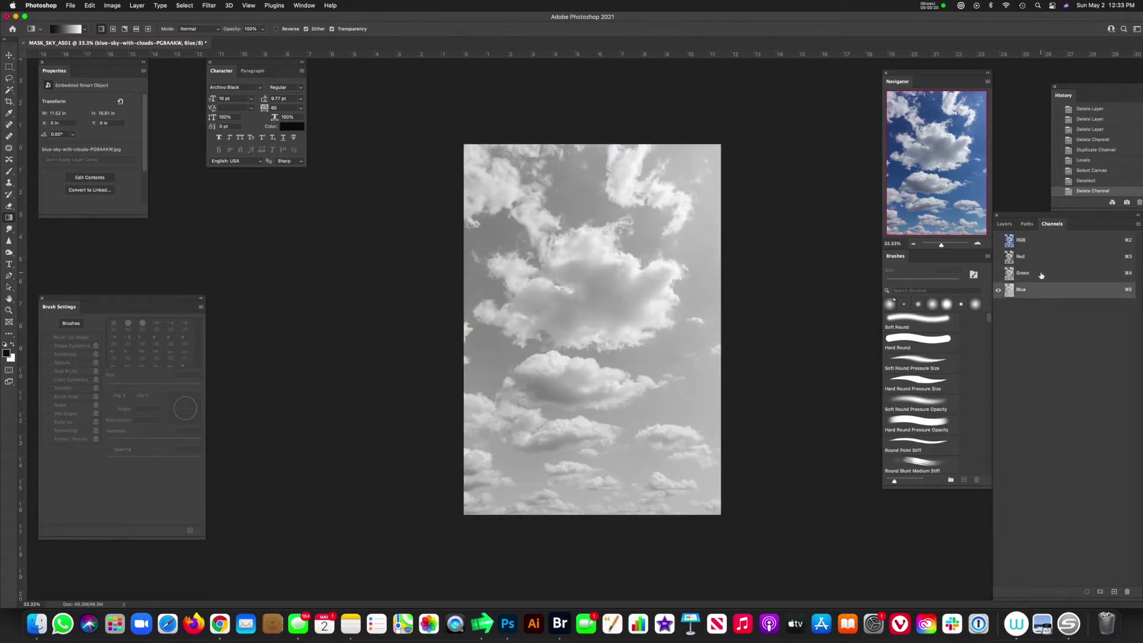
# - Duplicate the high-contrast Red channel as Red copy and bring up Levels on it
pyautogui.click(1040, 275)
pyautogui.click(1039, 258)
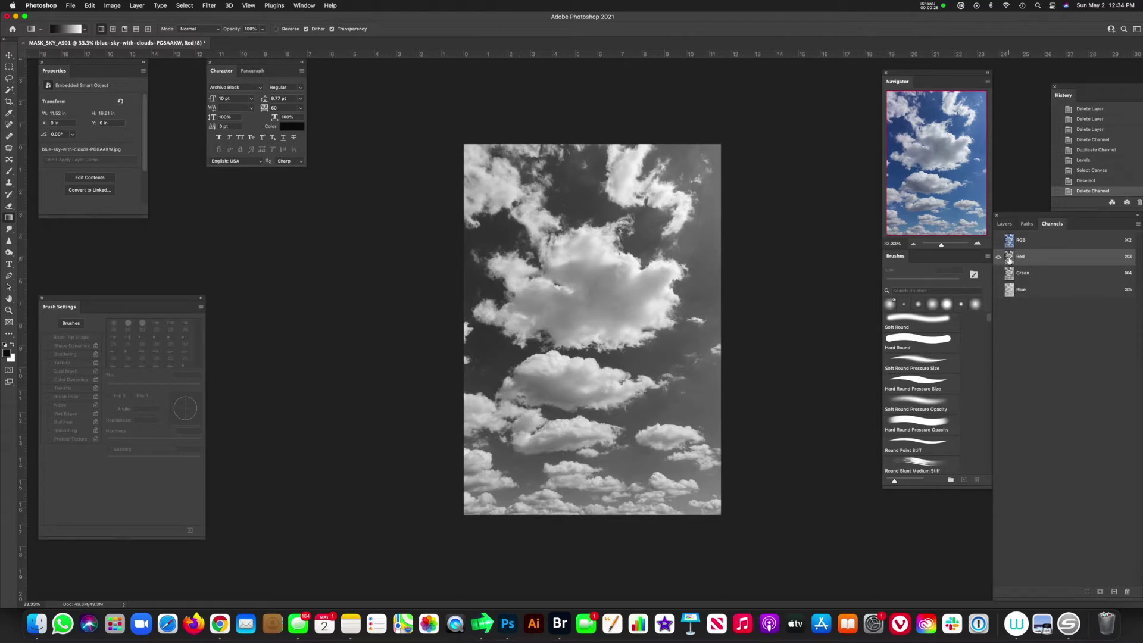
pyautogui.moveTo(1010, 260); pyautogui.dragTo(1117, 594)
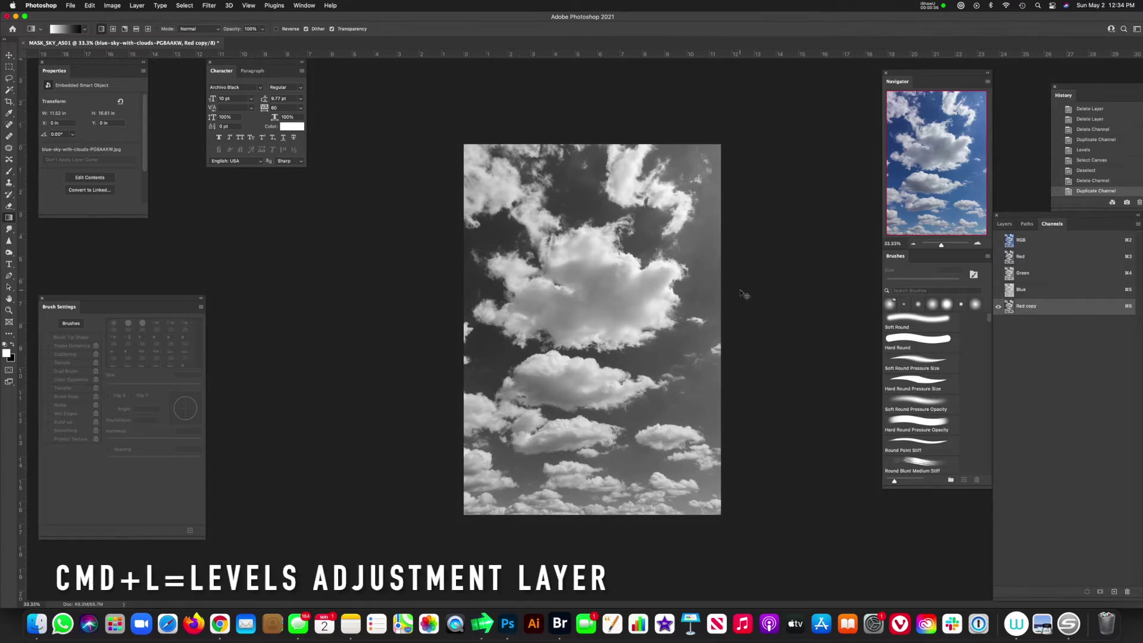
pyautogui.press('super+l')
# - Apply Levels of 38 / 1.09 / 231 to the Red copy channel
pyautogui.moveTo(915, 289); pyautogui.dragTo(350, 220)
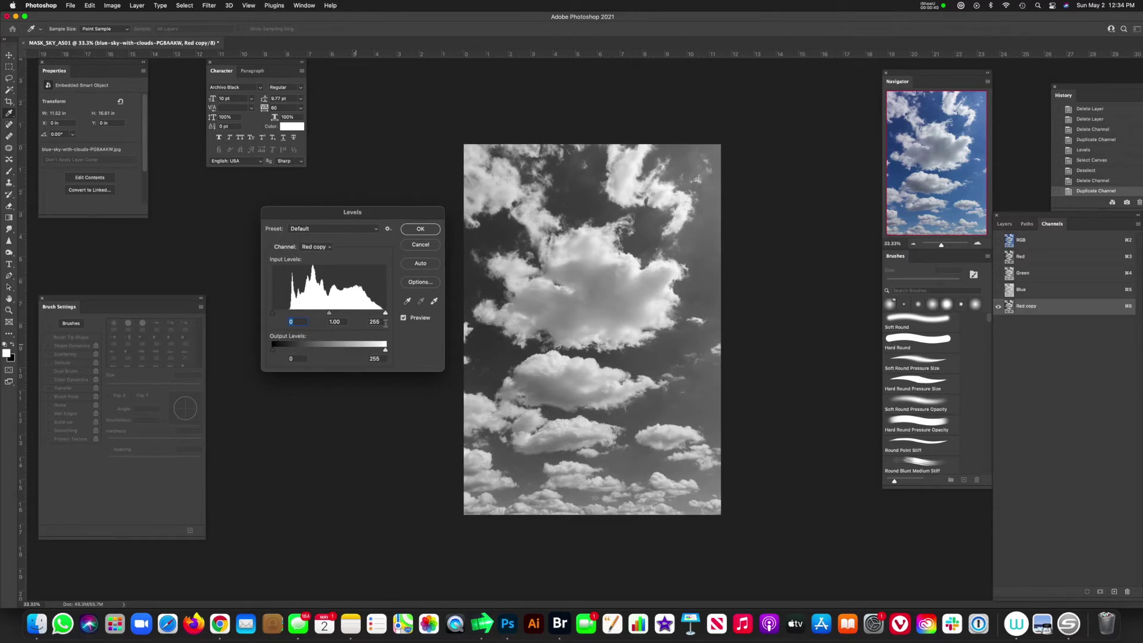
pyautogui.moveTo(385, 312); pyautogui.dragTo(375, 314)
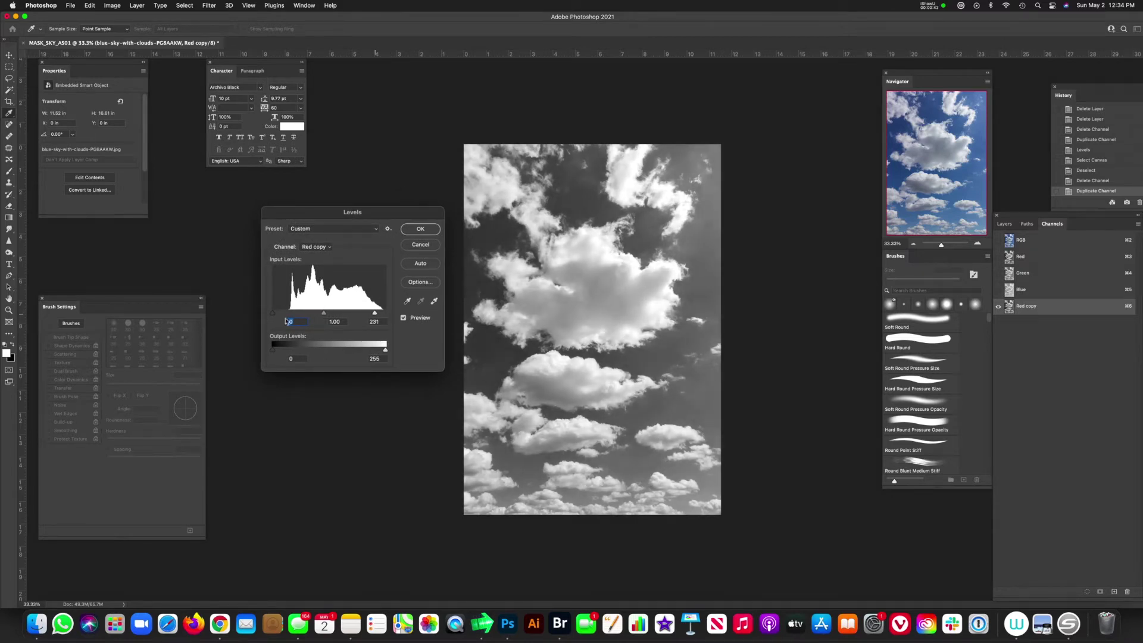
pyautogui.moveTo(273, 313); pyautogui.dragTo(327, 316)
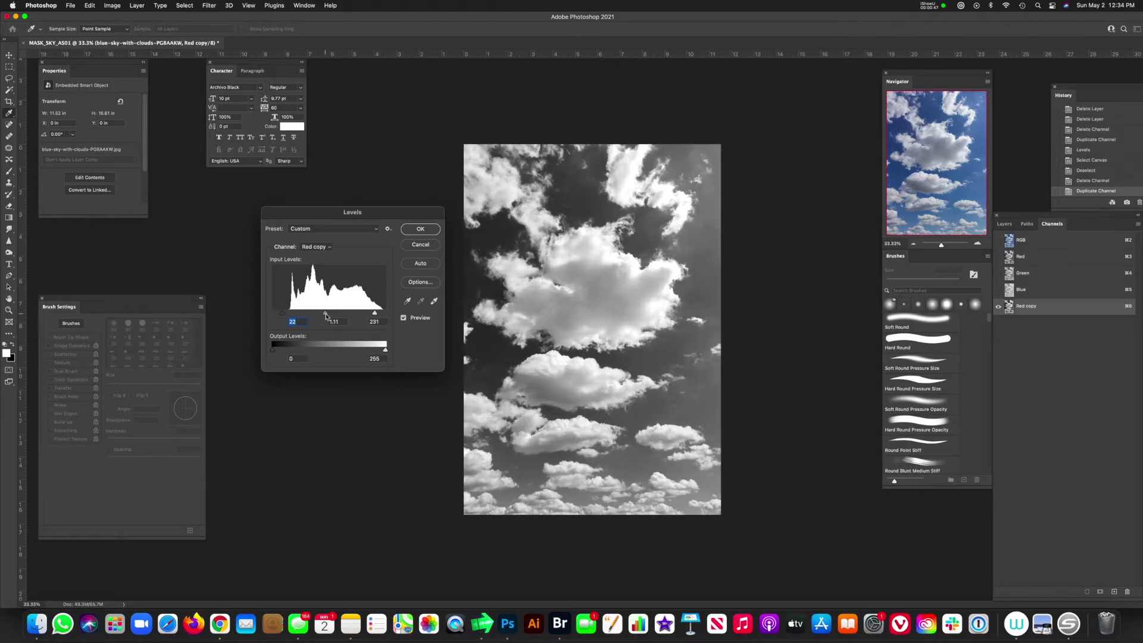
pyautogui.click(326, 315)
pyautogui.moveTo(286, 317); pyautogui.dragTo(291, 317)
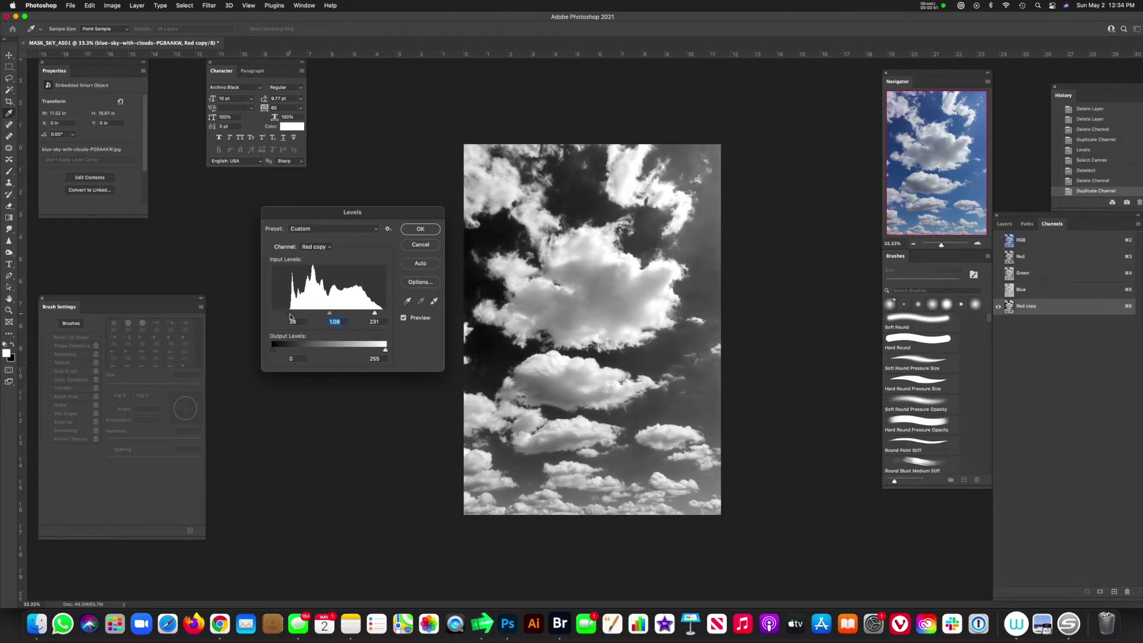
pyautogui.click(290, 315)
pyautogui.click(420, 229)
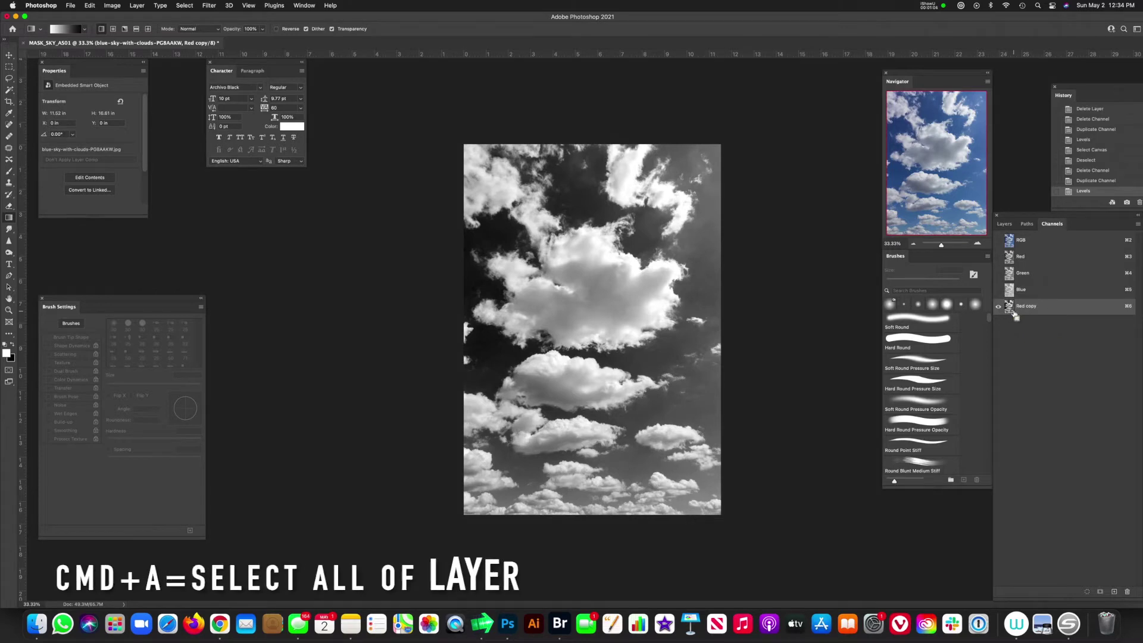
# - Copy the whole Red copy channel and paste it into a new Layer 1 above the sky
pyautogui.press('super+a')
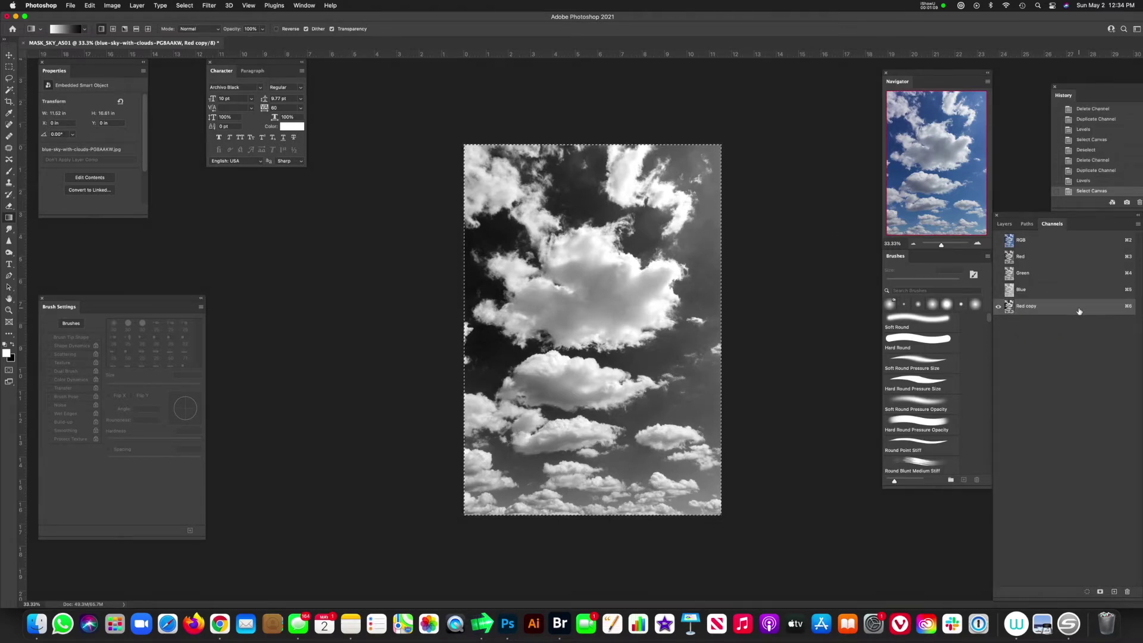
pyautogui.press('super+c')
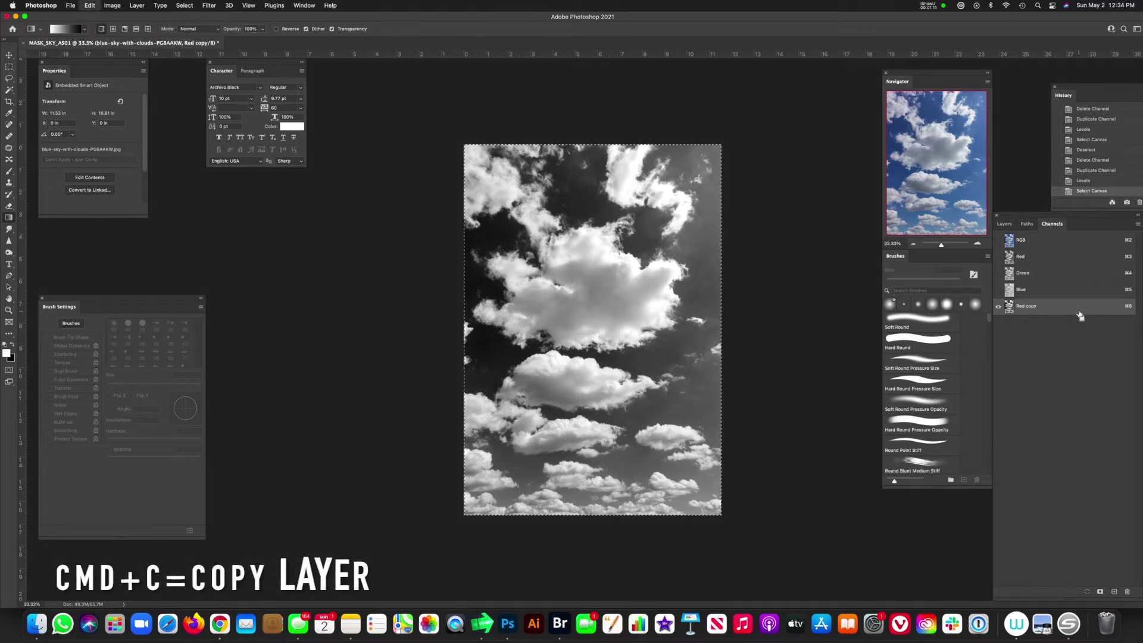
pyautogui.click(1005, 225)
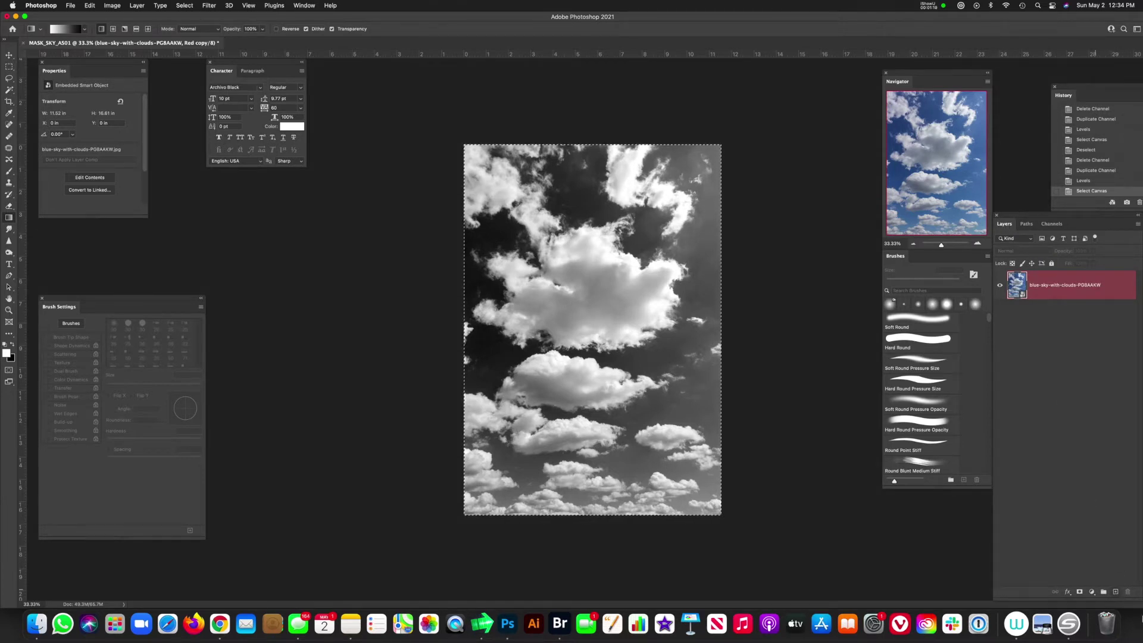
pyautogui.click(1116, 592)
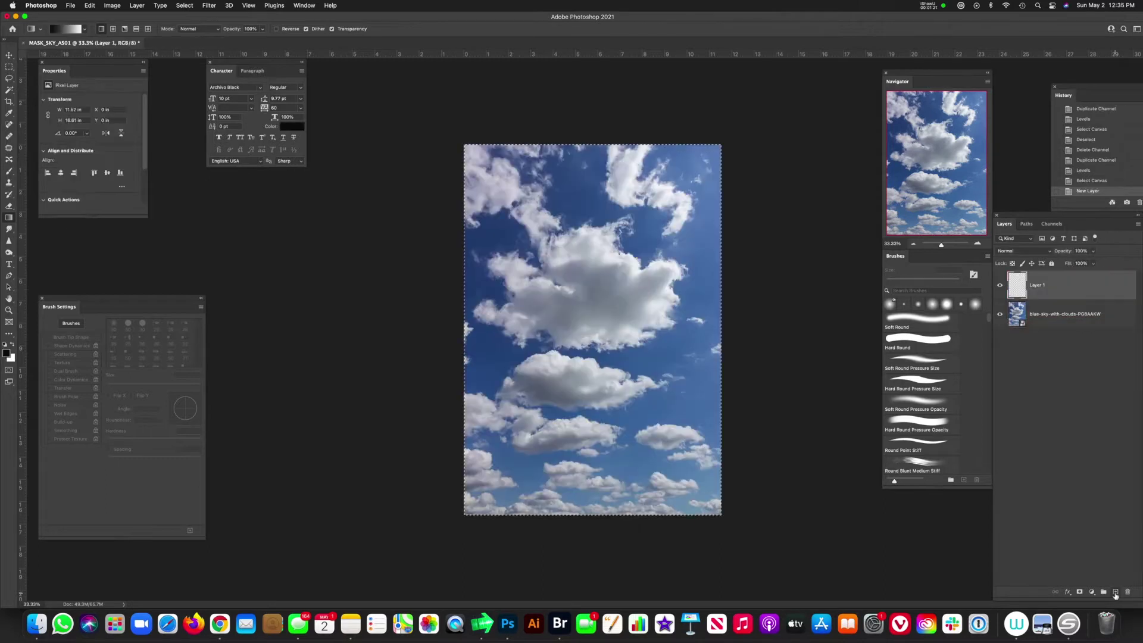
pyautogui.keyDown('super'); pyautogui.click(1014, 292); pyautogui.keyUp('super')
pyautogui.press('Return')
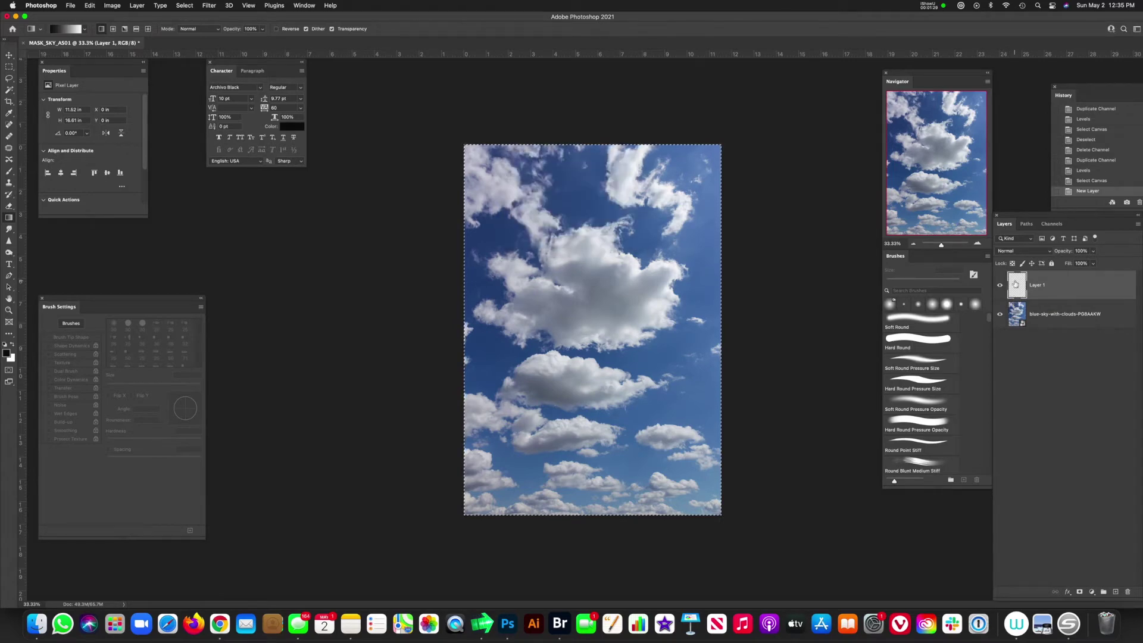
pyautogui.press('super+d')
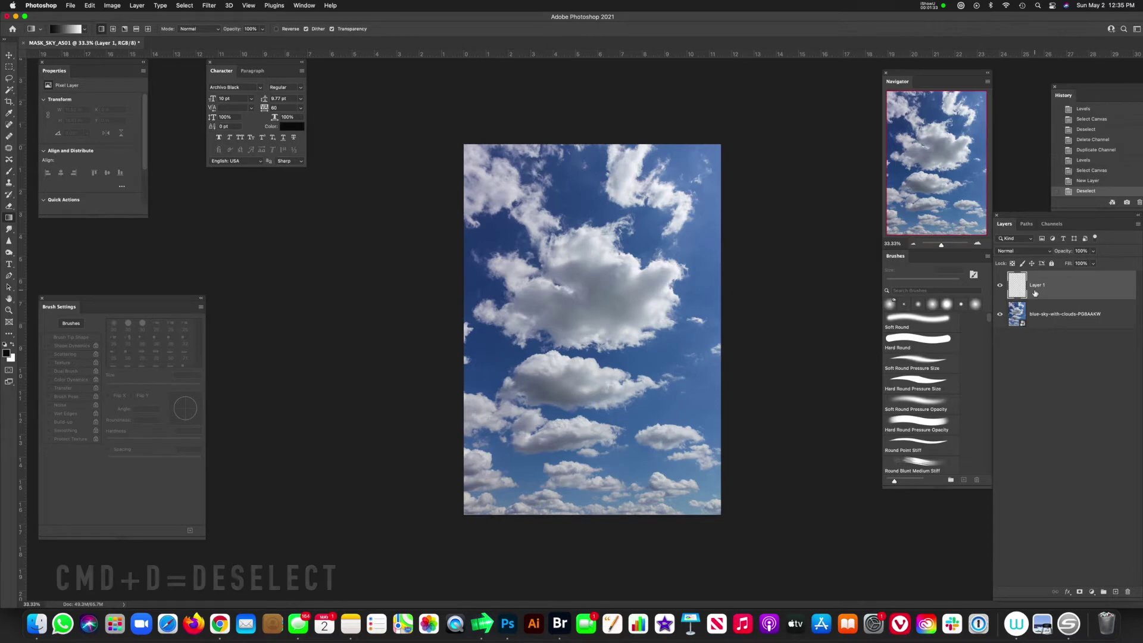
pyautogui.press('super+v')
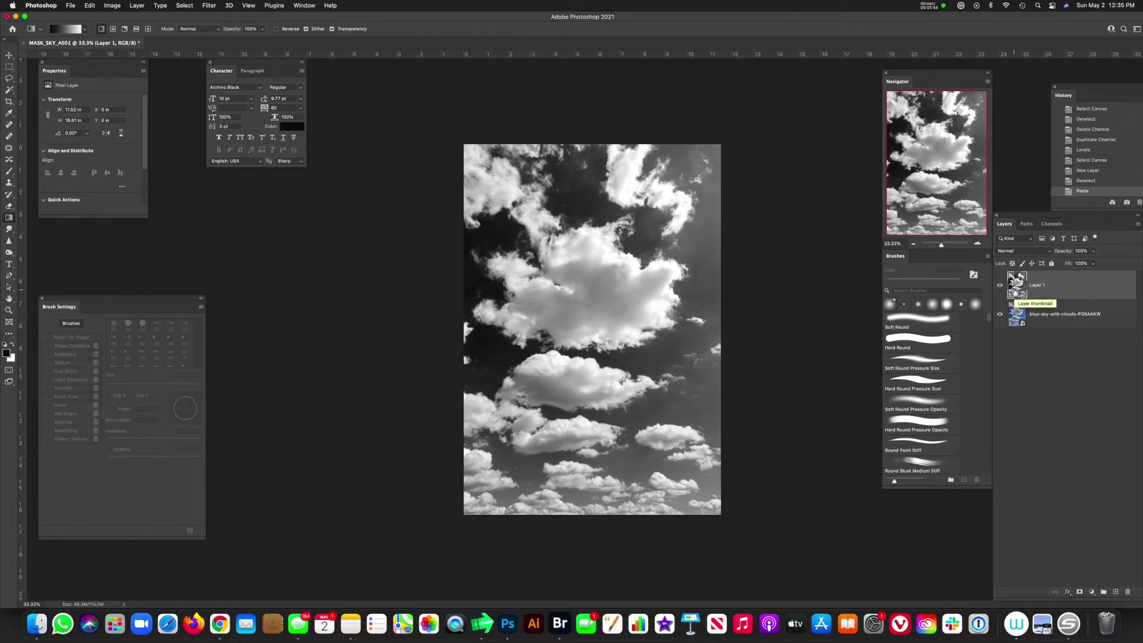
# - Burn Layer 1's grey sky to near-black using a 1035 px Shadows-range Burn brush
pyautogui.click(9, 230)
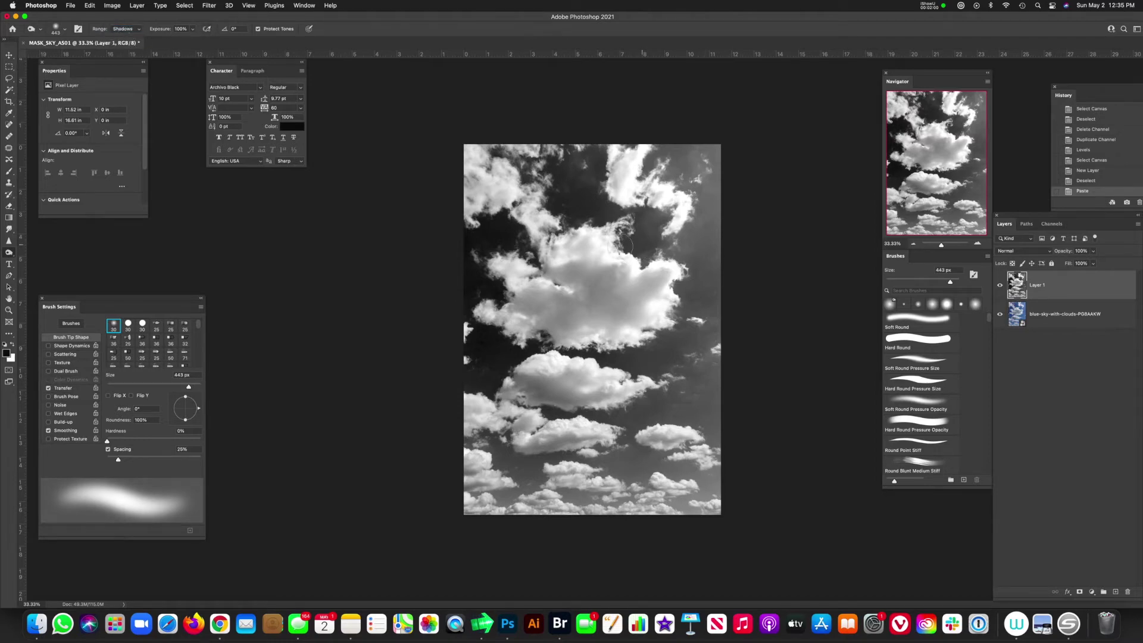
pyautogui.moveTo(577, 242); pyautogui.dragTo(614, 242)
pyautogui.moveTo(577, 204)
pyautogui.mouseDown()
pyautogui.moveTo(605, 211)
pyautogui.moveTo(587, 153)
pyautogui.moveTo(517, 238)
pyautogui.moveTo(476, 238)
pyautogui.moveTo(476, 357)
pyautogui.mouseUp()
pyautogui.moveTo(700, 268)
pyautogui.mouseDown()
pyautogui.moveTo(685, 244)
pyautogui.moveTo(643, 238)
pyautogui.moveTo(636, 220)
pyautogui.moveTo(664, 232)
pyautogui.moveTo(712, 226)
pyautogui.moveTo(721, 199)
pyautogui.moveTo(693, 179)
pyautogui.moveTo(658, 190)
pyautogui.moveTo(650, 159)
pyautogui.moveTo(722, 145)
pyautogui.moveTo(671, 153)
pyautogui.moveTo(722, 184)
pyautogui.moveTo(733, 133)
pyautogui.moveTo(718, 338)
pyautogui.moveTo(685, 324)
pyautogui.moveTo(661, 357)
pyautogui.moveTo(632, 361)
pyautogui.moveTo(714, 360)
pyautogui.moveTo(649, 402)
pyautogui.moveTo(727, 447)
pyautogui.moveTo(699, 492)
pyautogui.moveTo(572, 470)
pyautogui.moveTo(489, 488)
pyautogui.moveTo(643, 506)
pyautogui.moveTo(737, 447)
pyautogui.moveTo(690, 369)
pyautogui.moveTo(661, 399)
pyautogui.moveTo(559, 413)
pyautogui.moveTo(705, 145)
pyautogui.moveTo(497, 446)
pyautogui.moveTo(477, 345)
pyautogui.mouseUp()
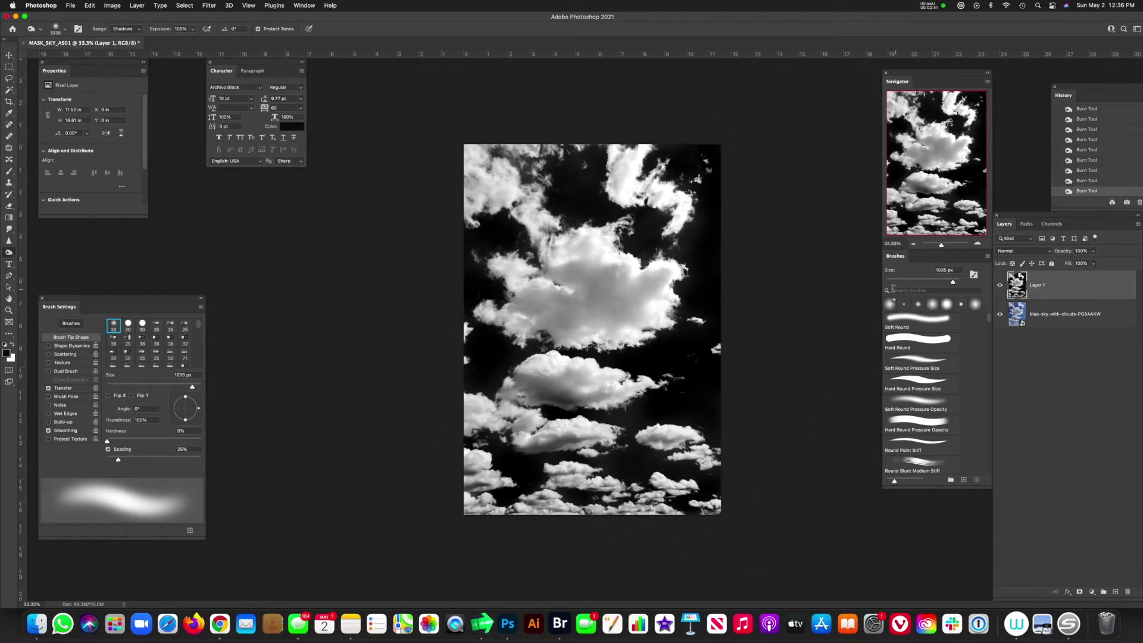
pyautogui.click(184, 6)
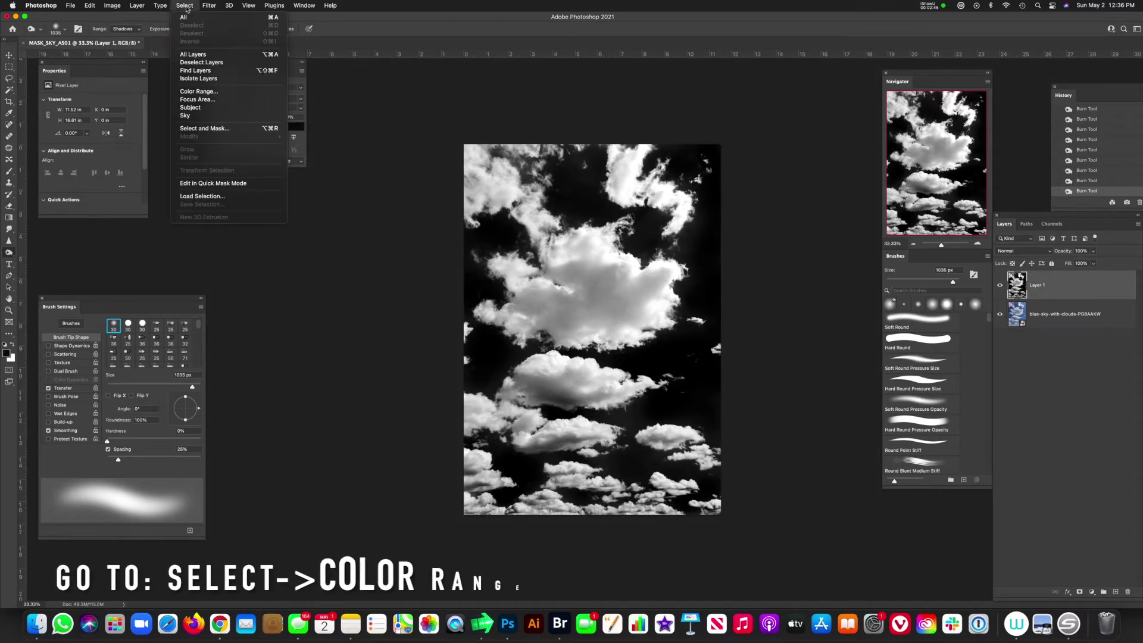
# - Select the bright clouds with Color Range at Fuzziness 95
pyautogui.click(202, 91)
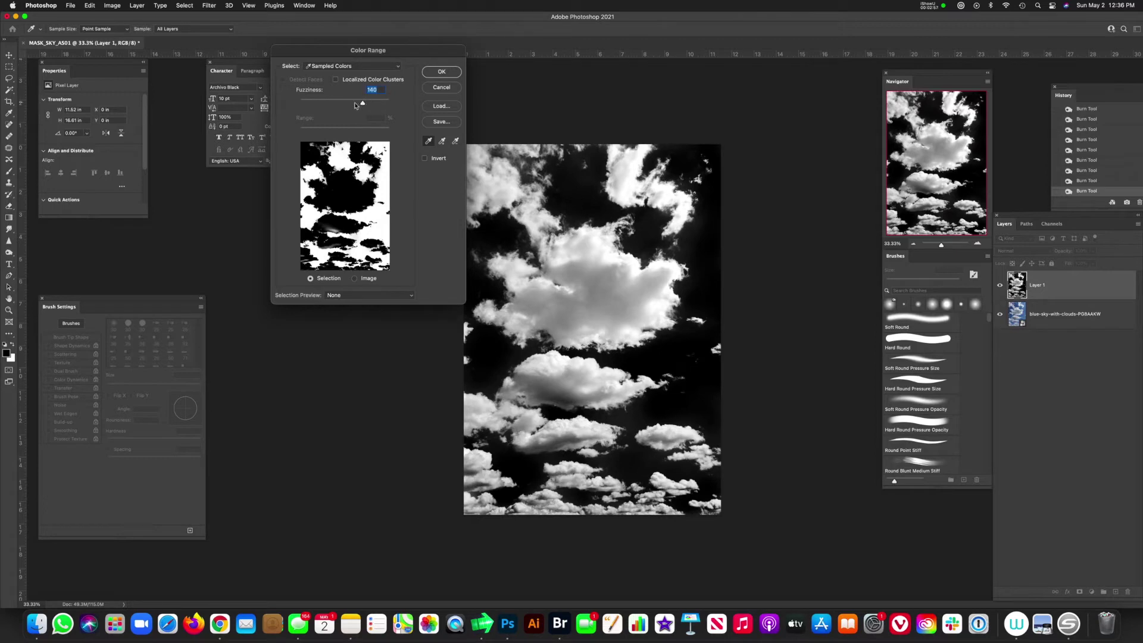
pyautogui.moveTo(355, 105)
pyautogui.mouseDown()
pyautogui.moveTo(344, 105)
pyautogui.moveTo(368, 105)
pyautogui.mouseUp()
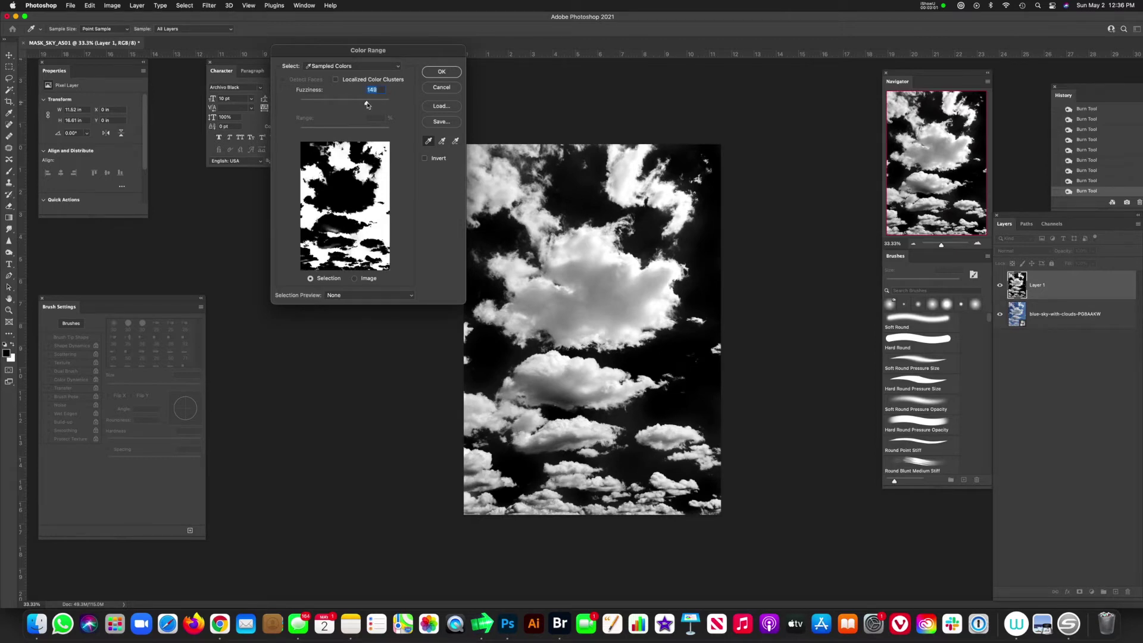
pyautogui.click(442, 72)
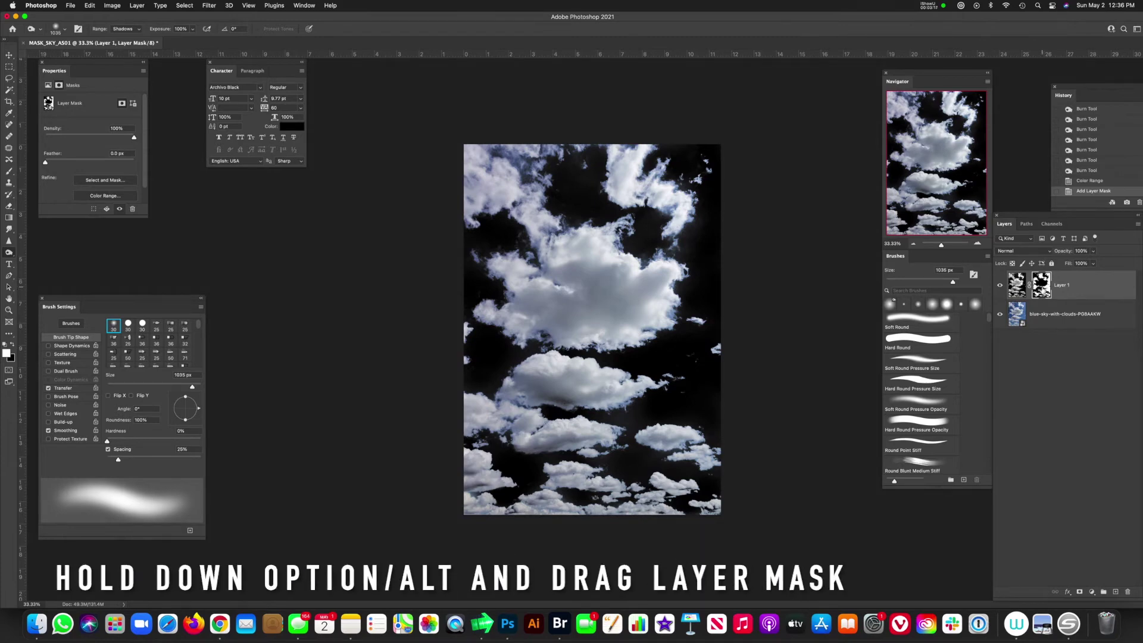
# - Copy Layer 1's mask onto the blue-sky layer, hide Layer 1, and invert the sky mask
pyautogui.moveTo(1042, 287); pyautogui.dragTo(1046, 314)
pyautogui.click(1016, 286)
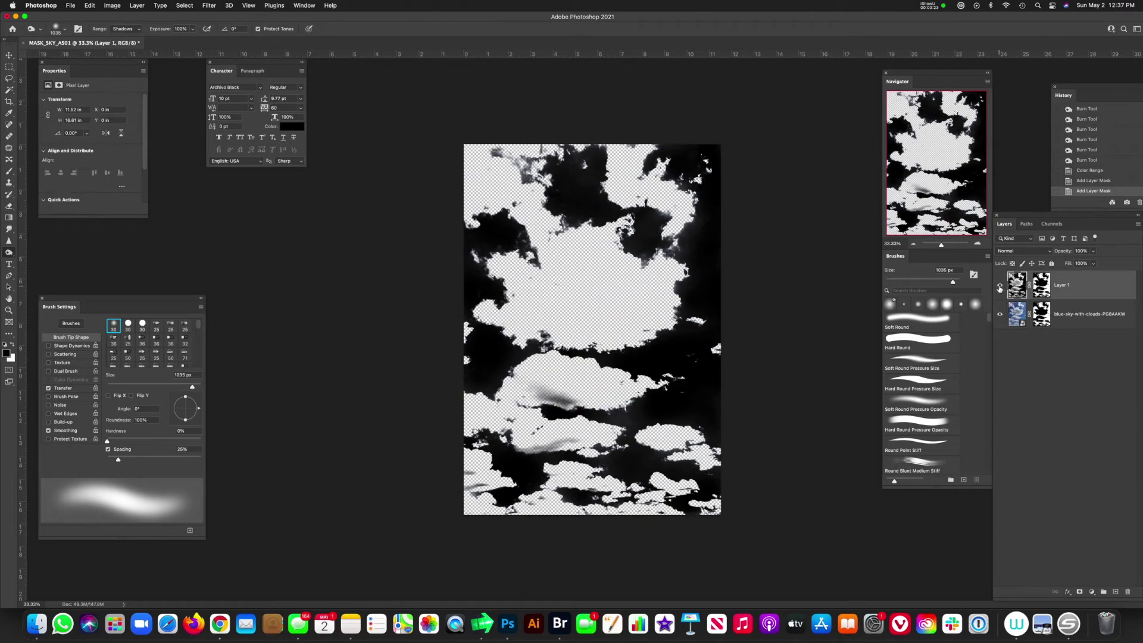
pyautogui.click(1000, 287)
pyautogui.click(1042, 314)
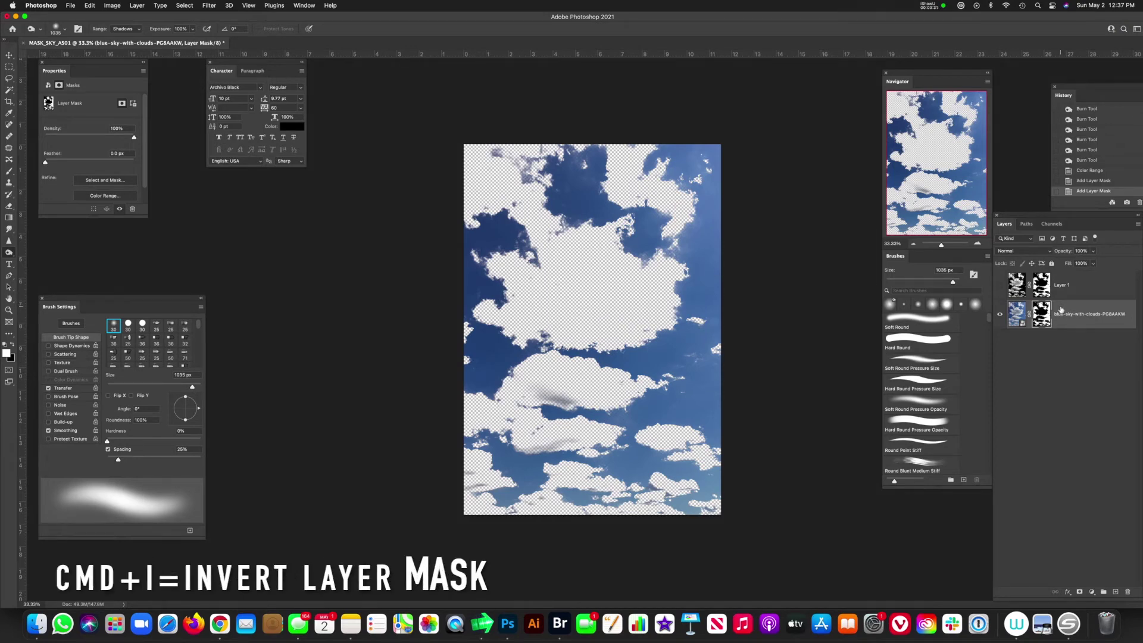
pyautogui.press('super+i')
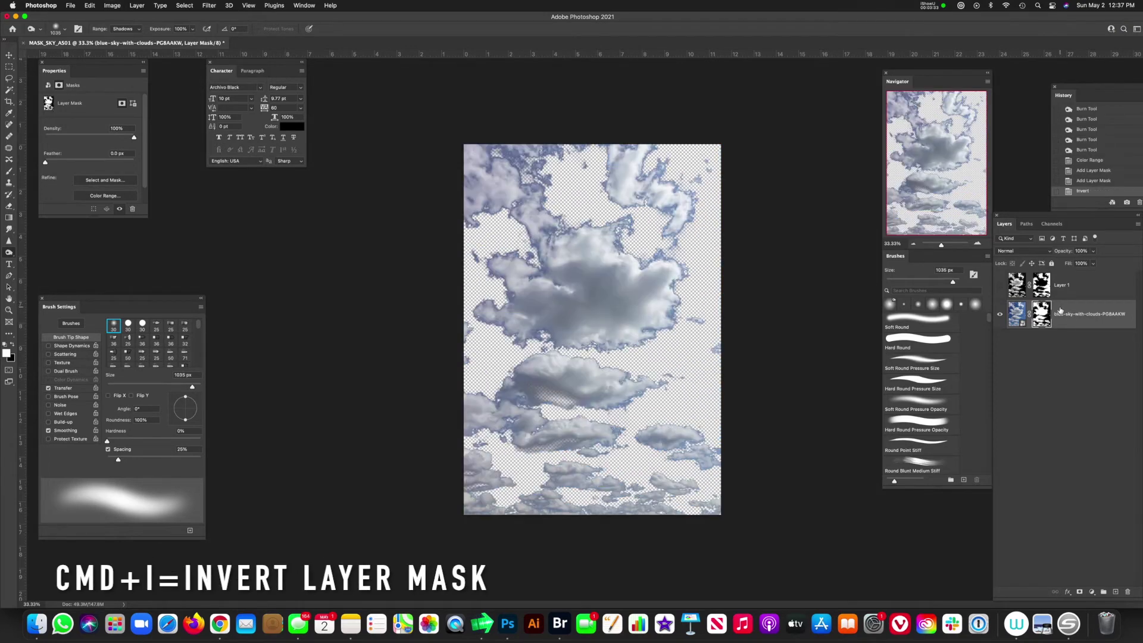
pyautogui.click(1016, 318)
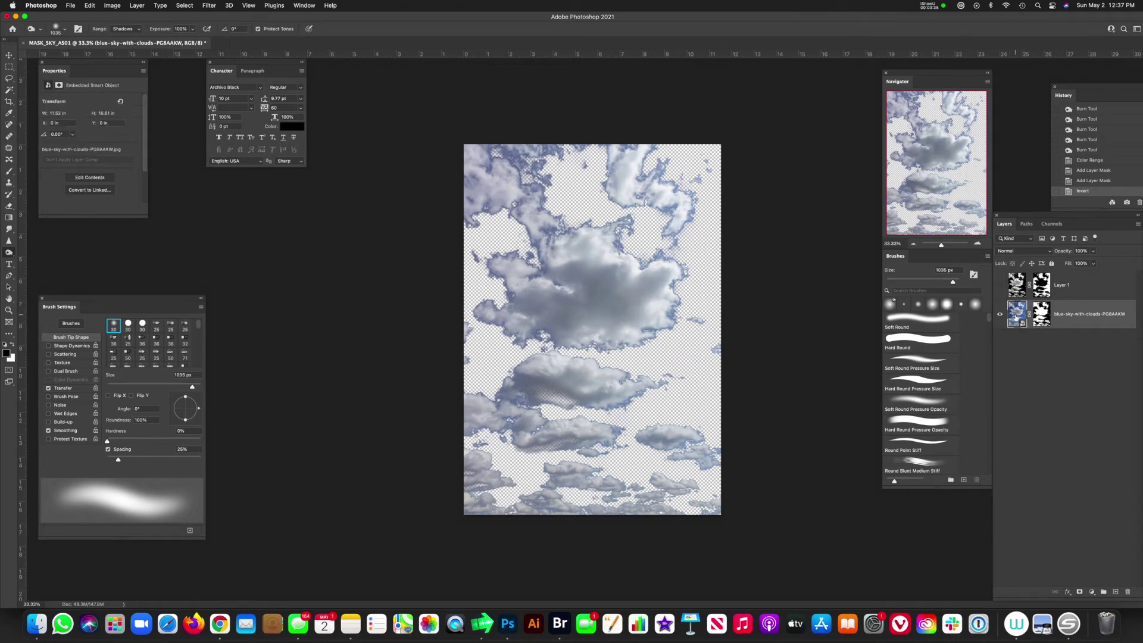
pyautogui.click(1093, 593)
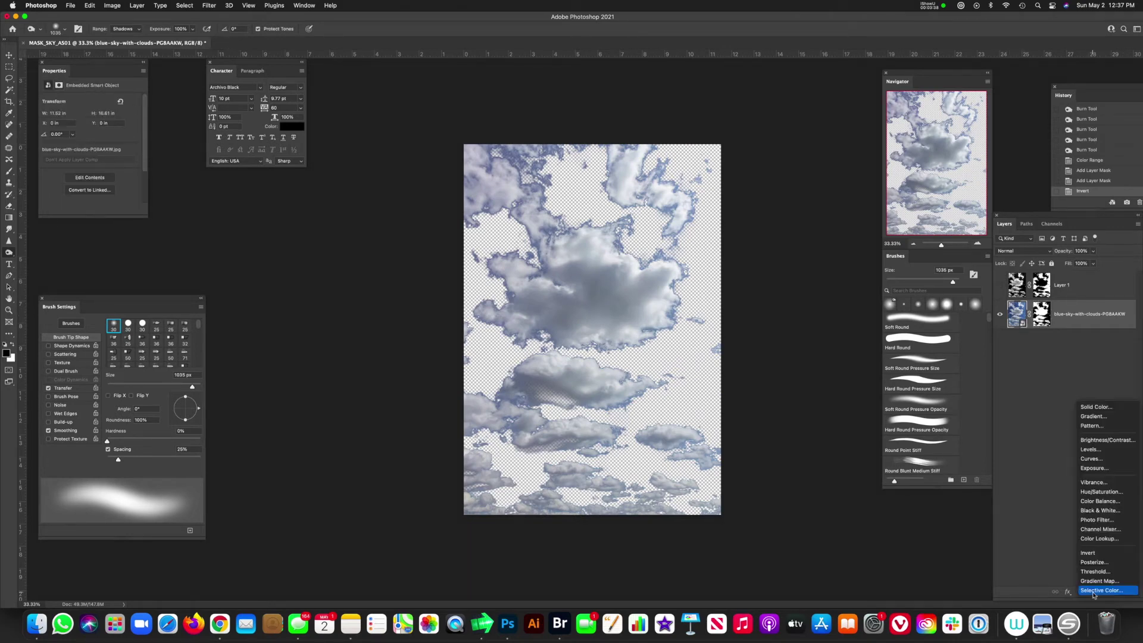
# - Add a black Solid Color fill layer and move it beneath the sky layer
pyautogui.click(1111, 410)
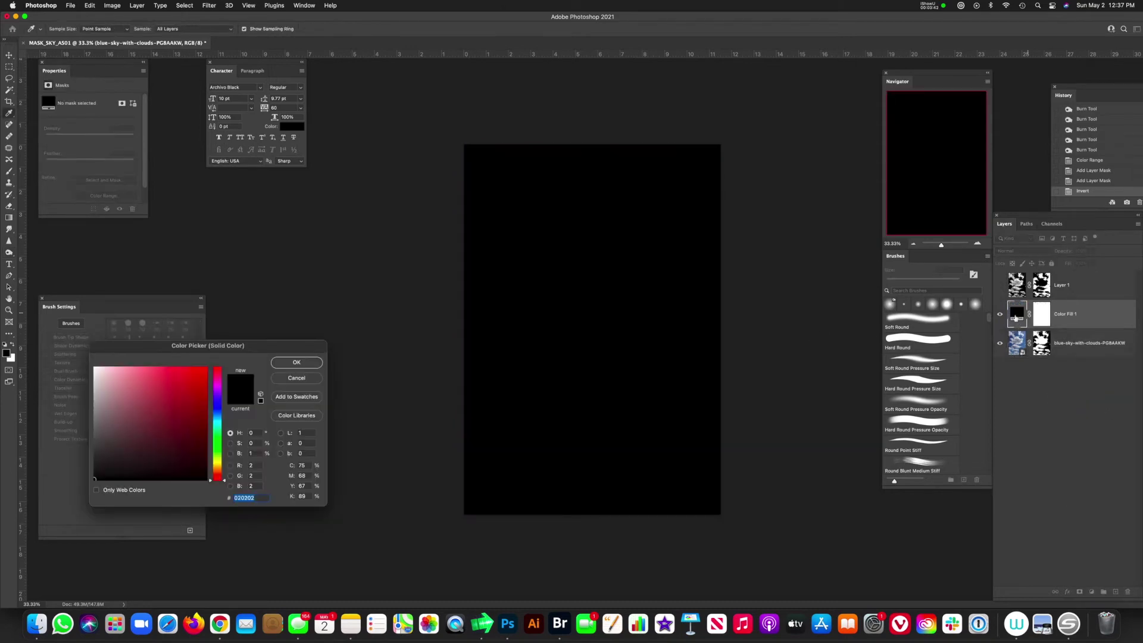
pyautogui.click(307, 363)
pyautogui.moveTo(1016, 312); pyautogui.dragTo(1016, 353)
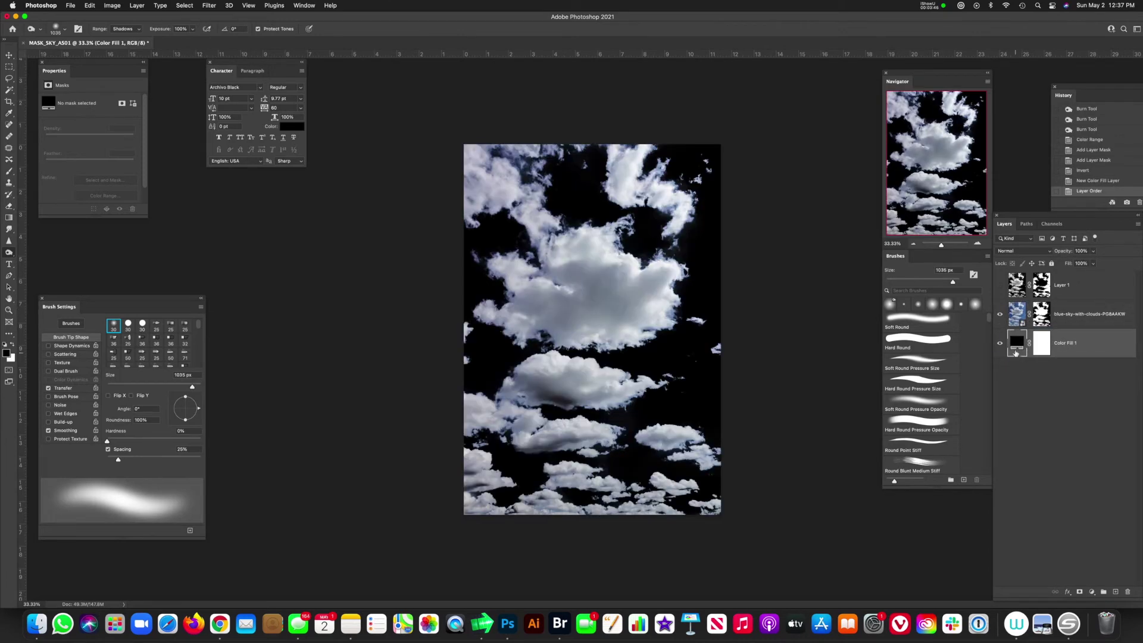
# - Change Color Fill 1's colour to dark navy and reselect the cloud layer
pyautogui.doubleClick(1018, 344)
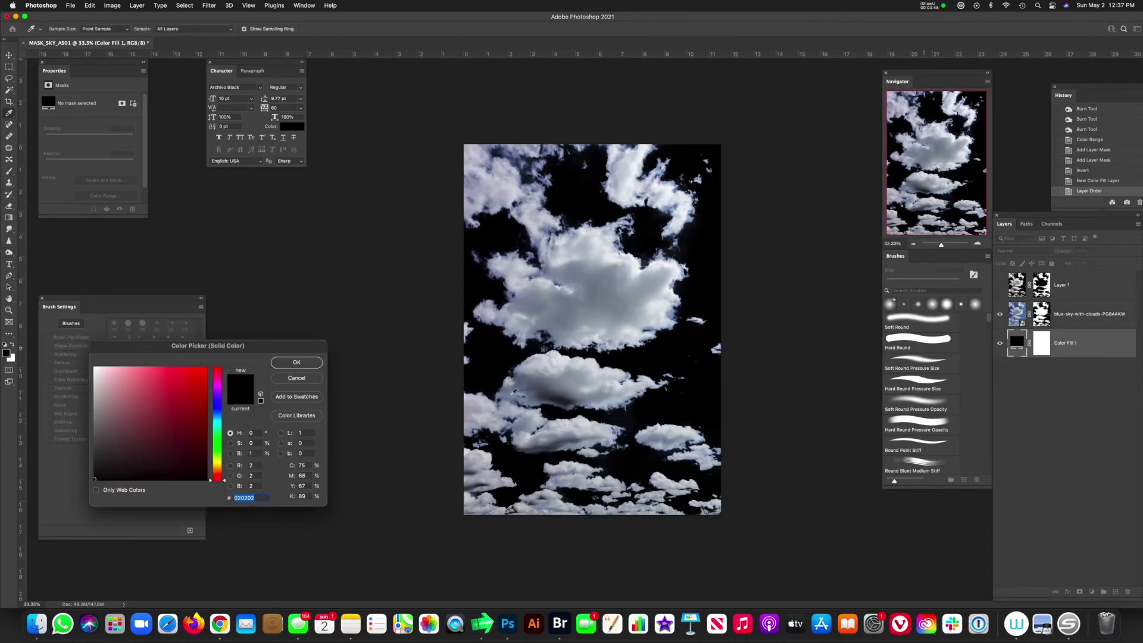
pyautogui.click(217, 430)
pyautogui.click(108, 372)
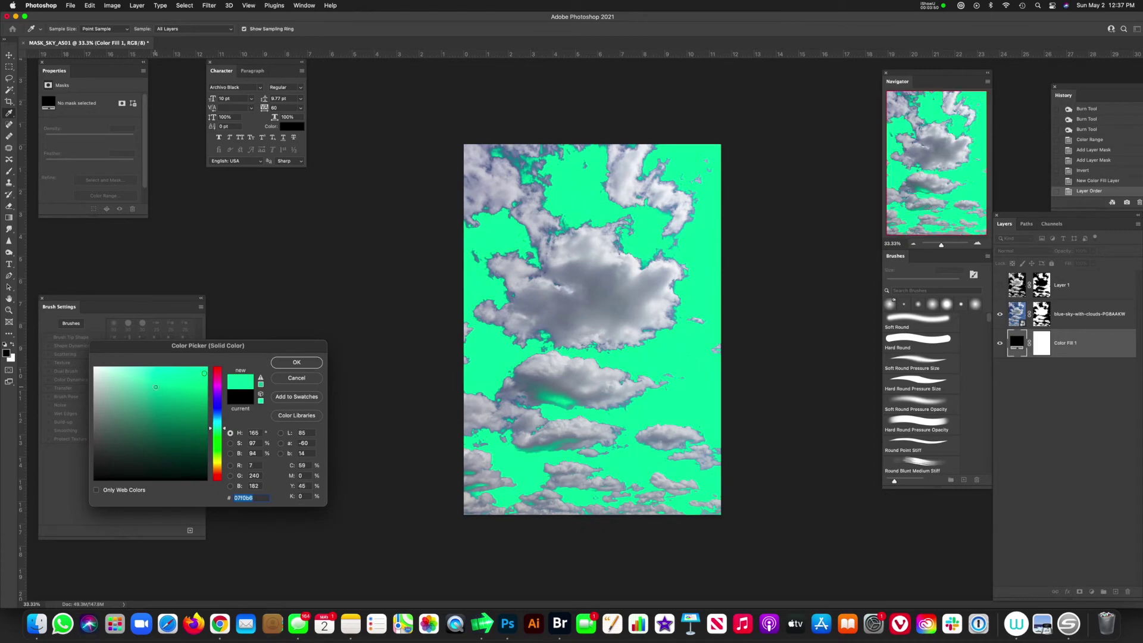
pyautogui.moveTo(213, 431); pyautogui.dragTo(217, 407)
pyautogui.click(146, 441)
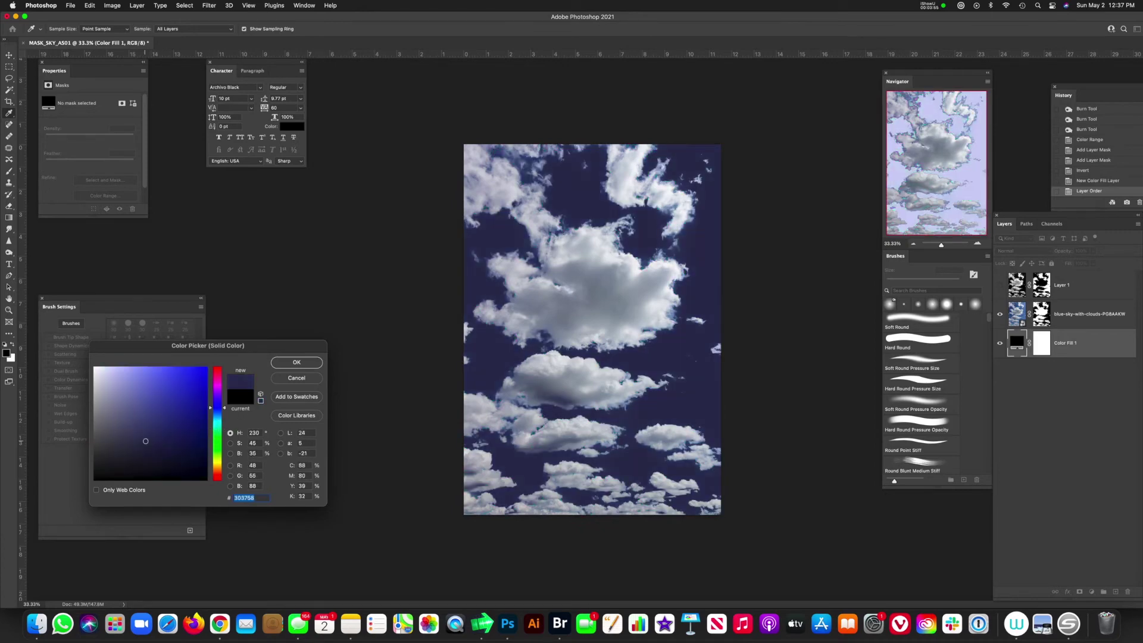
pyautogui.click(296, 363)
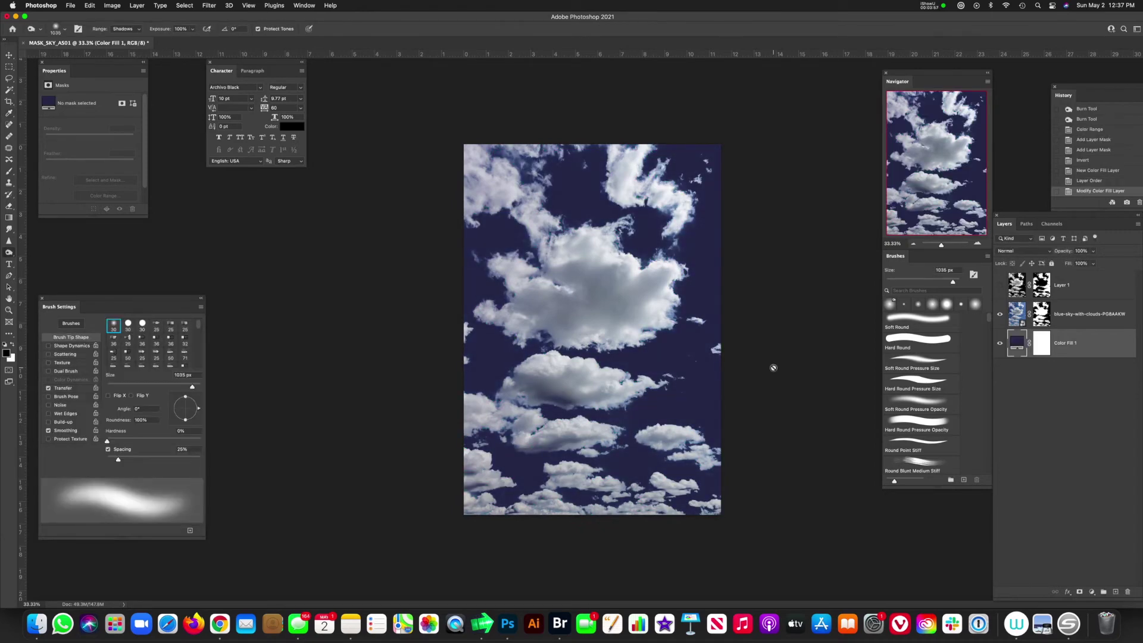
pyautogui.click(1018, 314)
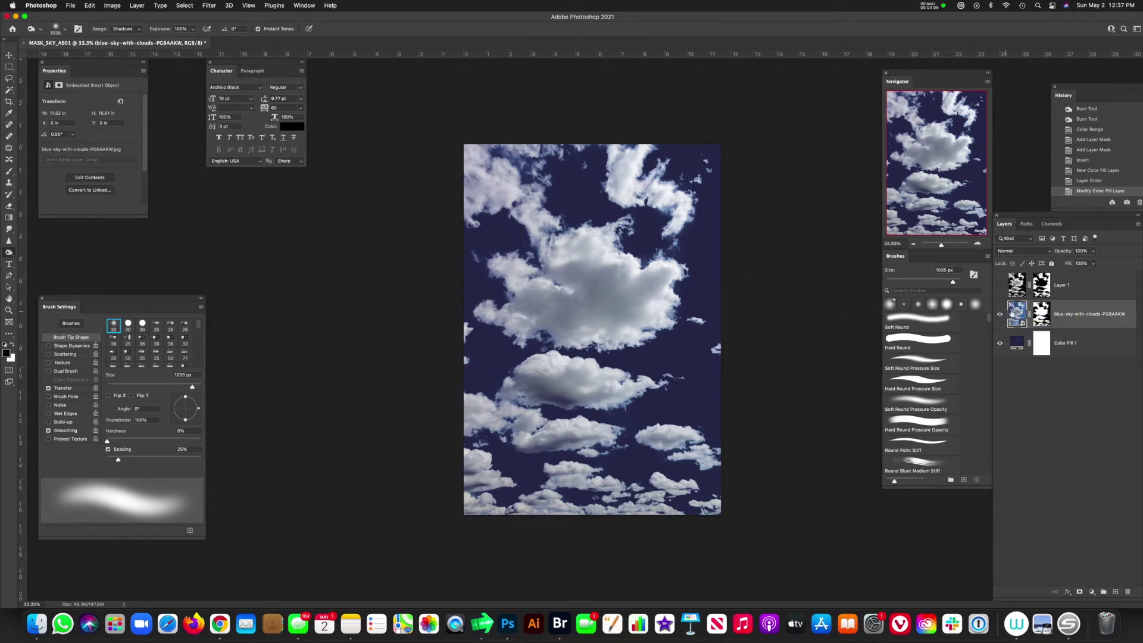
pyautogui.click(1091, 592)
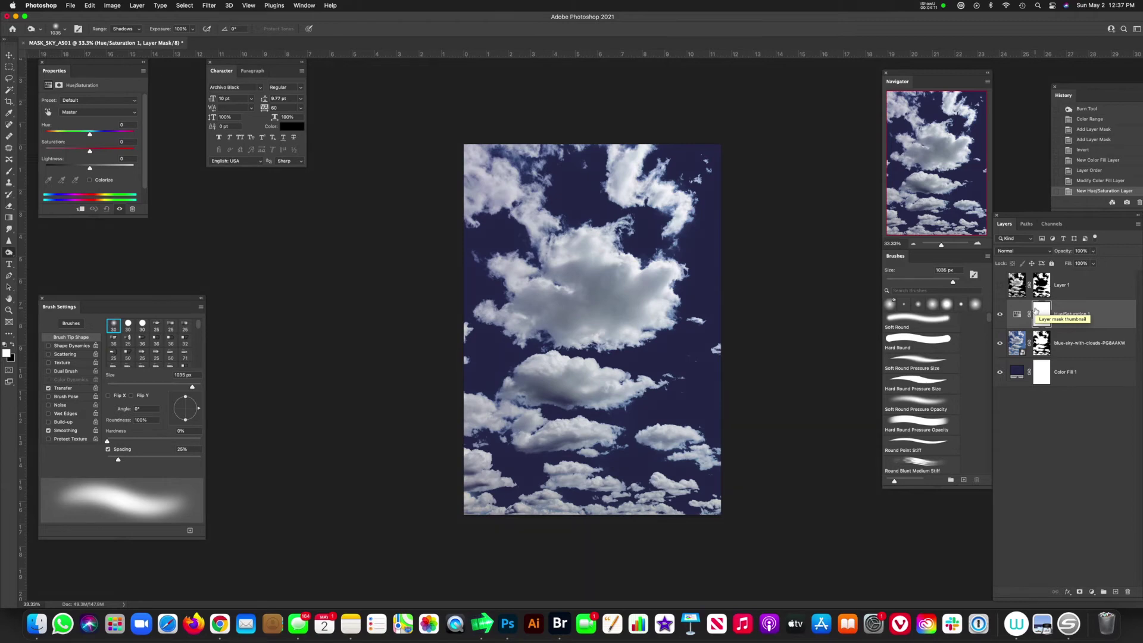
# - Clip Hue/Saturation 1 to the cloud layer, set Hue to -35, then hide it
pyautogui.press('alt+super+g')
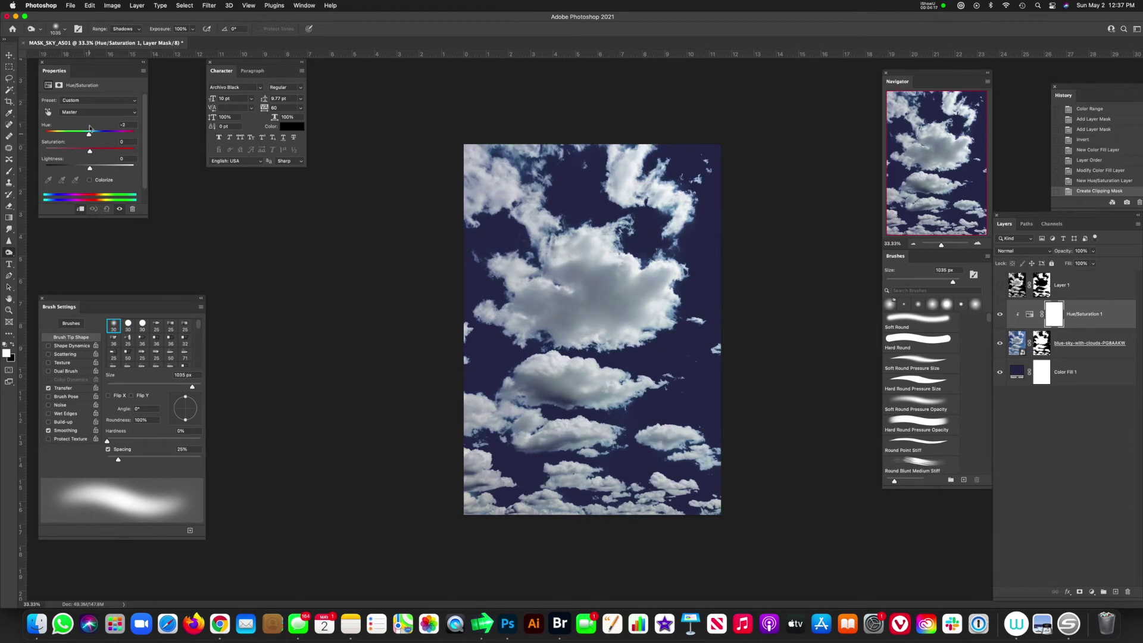
pyautogui.moveTo(89, 129); pyautogui.dragTo(88, 129)
pyautogui.moveTo(55, 70); pyautogui.dragTo(340, 235)
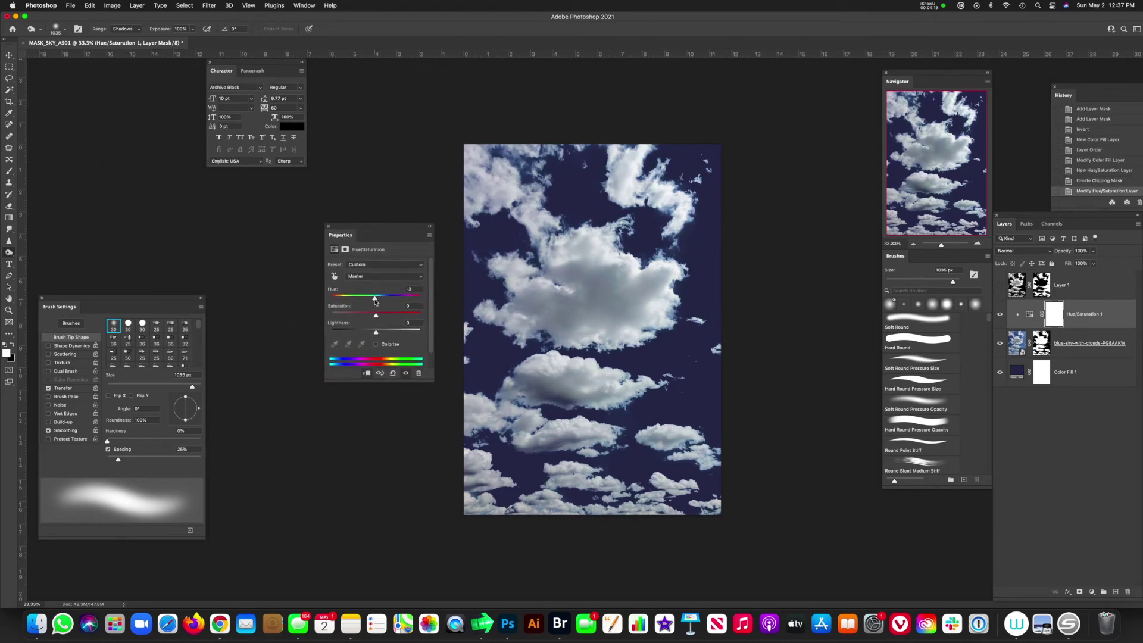
pyautogui.moveTo(375, 300)
pyautogui.mouseDown()
pyautogui.moveTo(411, 302)
pyautogui.moveTo(360, 300)
pyautogui.mouseUp()
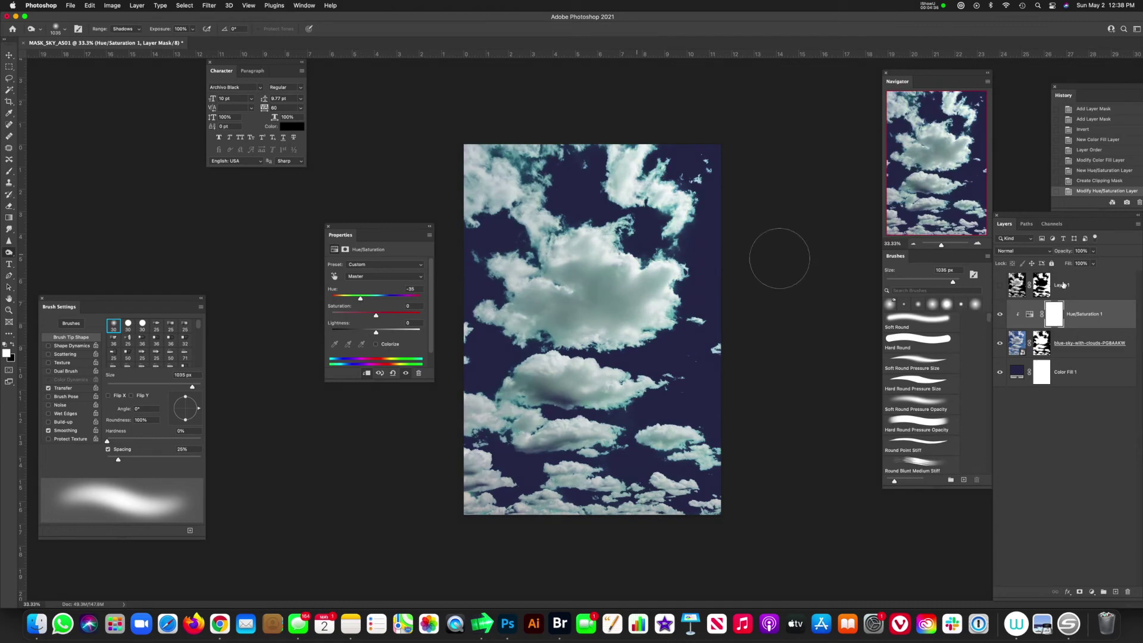
pyautogui.click(1001, 315)
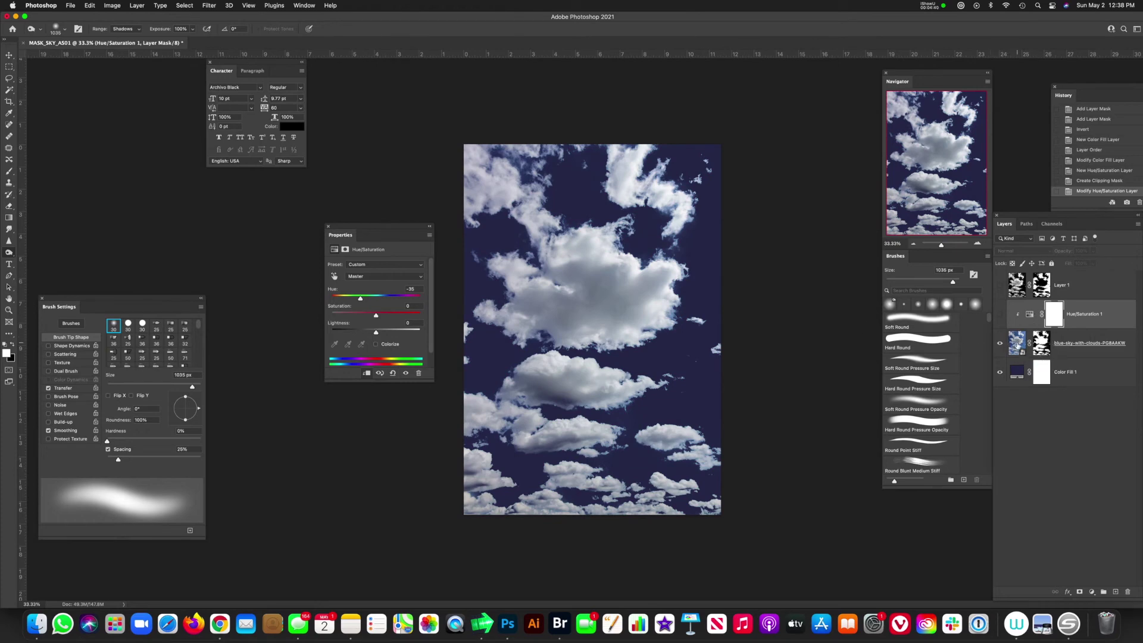
pyautogui.click(1018, 344)
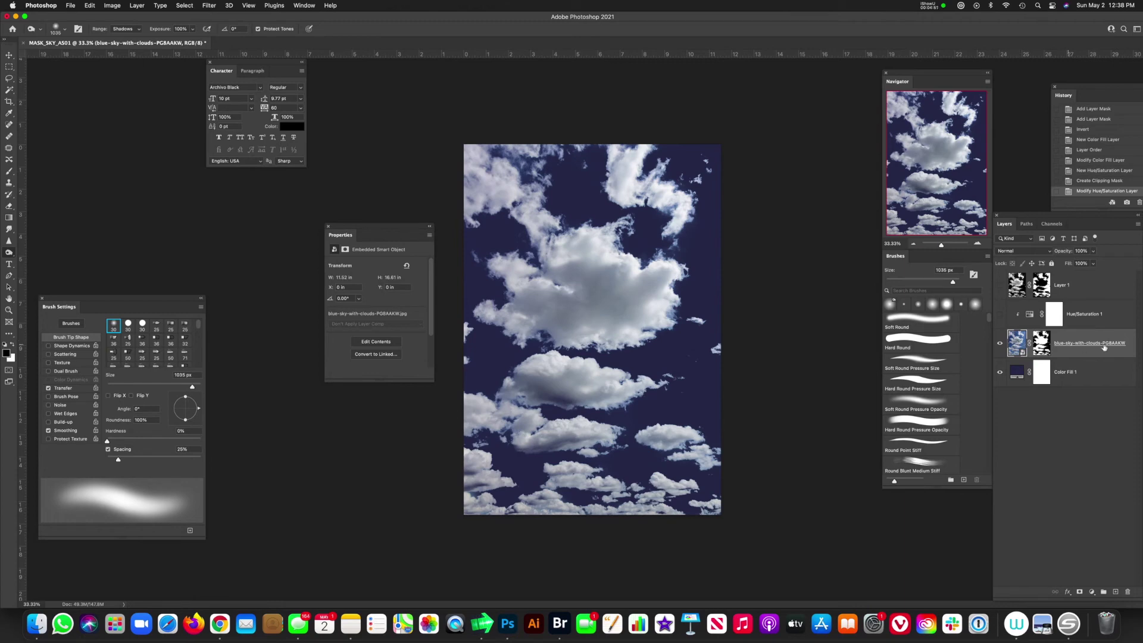
# - Make the cloud layer a smart object, nudge it down, hide the navy fill, show Hue/Saturation
pyautogui.rightClick(1079, 355)
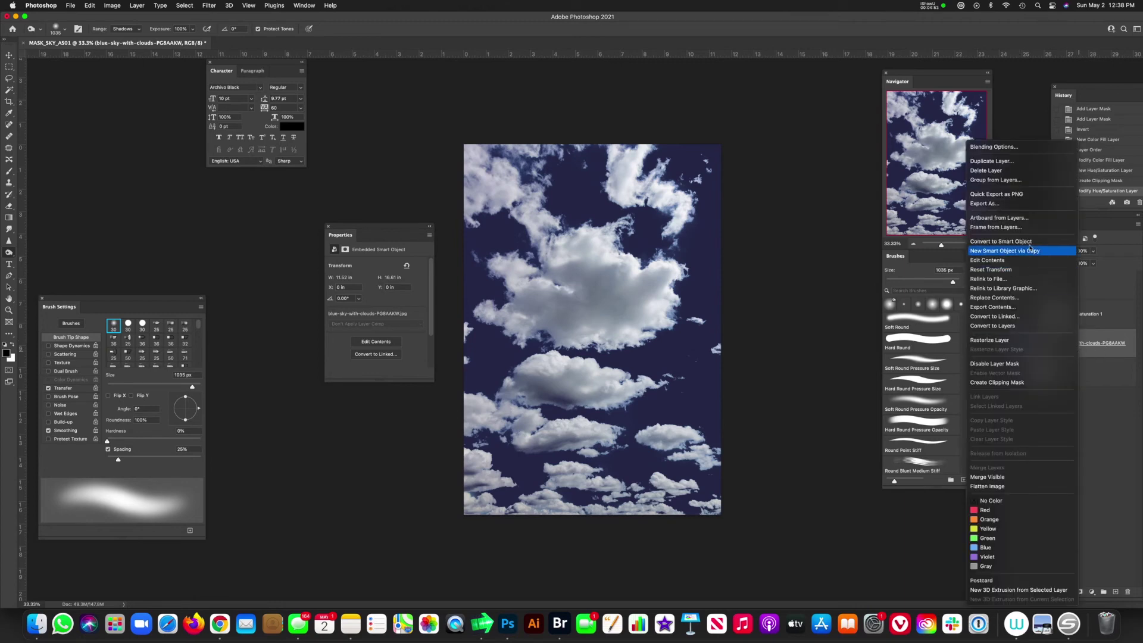
pyautogui.press('Escape')
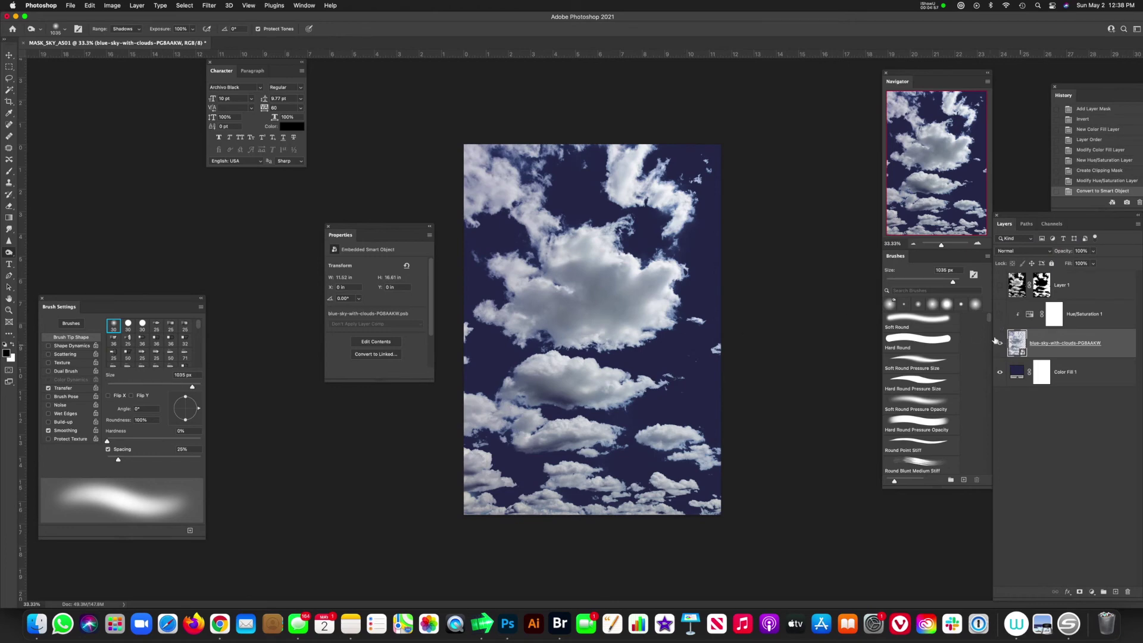
pyautogui.press('v')
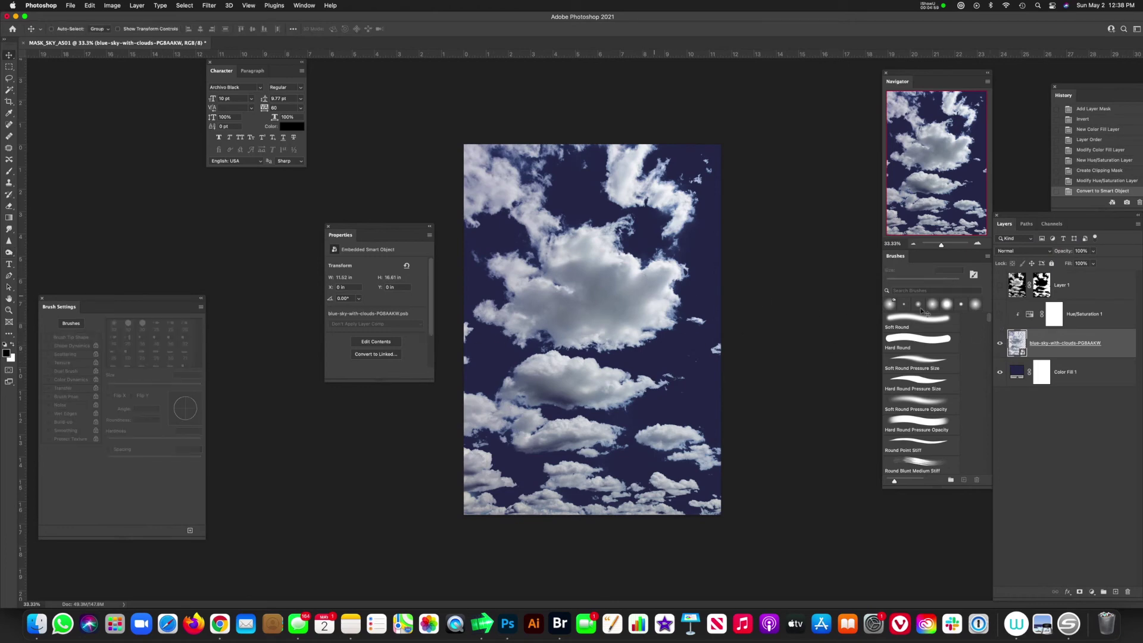
pyautogui.moveTo(612, 303)
pyautogui.mouseDown()
pyautogui.moveTo(753, 339)
pyautogui.moveTo(616, 241)
pyautogui.moveTo(646, 305)
pyautogui.moveTo(620, 325)
pyautogui.moveTo(732, 199)
pyautogui.moveTo(683, 293)
pyautogui.moveTo(631, 277)
pyautogui.moveTo(632, 325)
pyautogui.moveTo(617, 310)
pyautogui.moveTo(654, 322)
pyautogui.moveTo(649, 337)
pyautogui.moveTo(607, 322)
pyautogui.mouseUp()
pyautogui.click(1000, 372)
pyautogui.click(1000, 314)
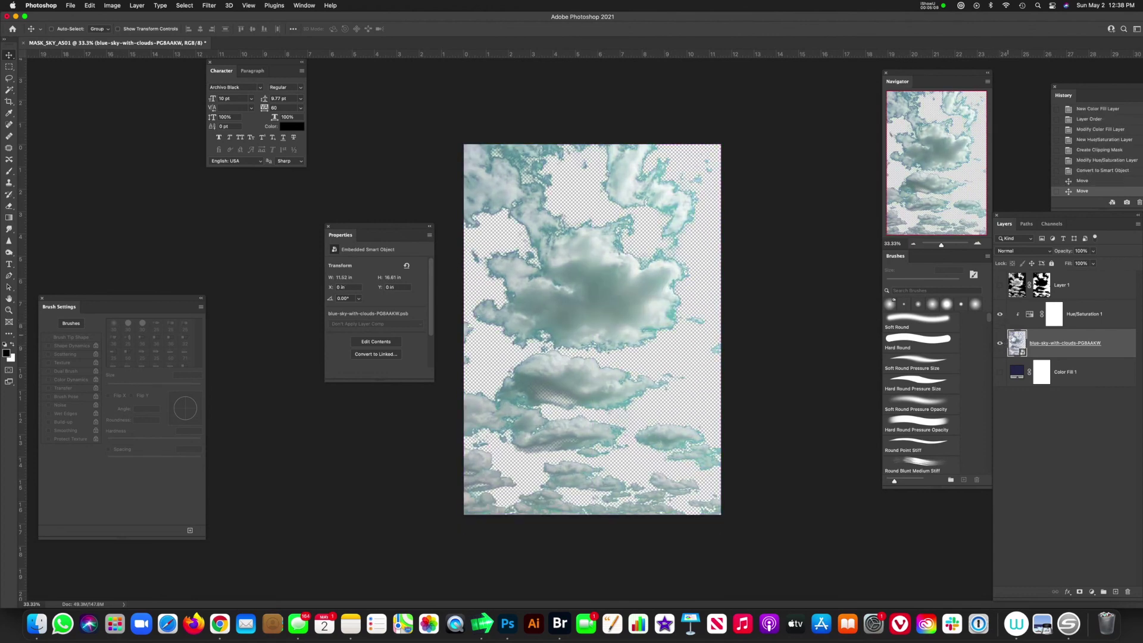
# - Revert History to before the smart object conversion, then burn the cloud layer's mask
pyautogui.rightClick(1089, 349)
pyautogui.click(1103, 228)
pyautogui.click(1093, 170)
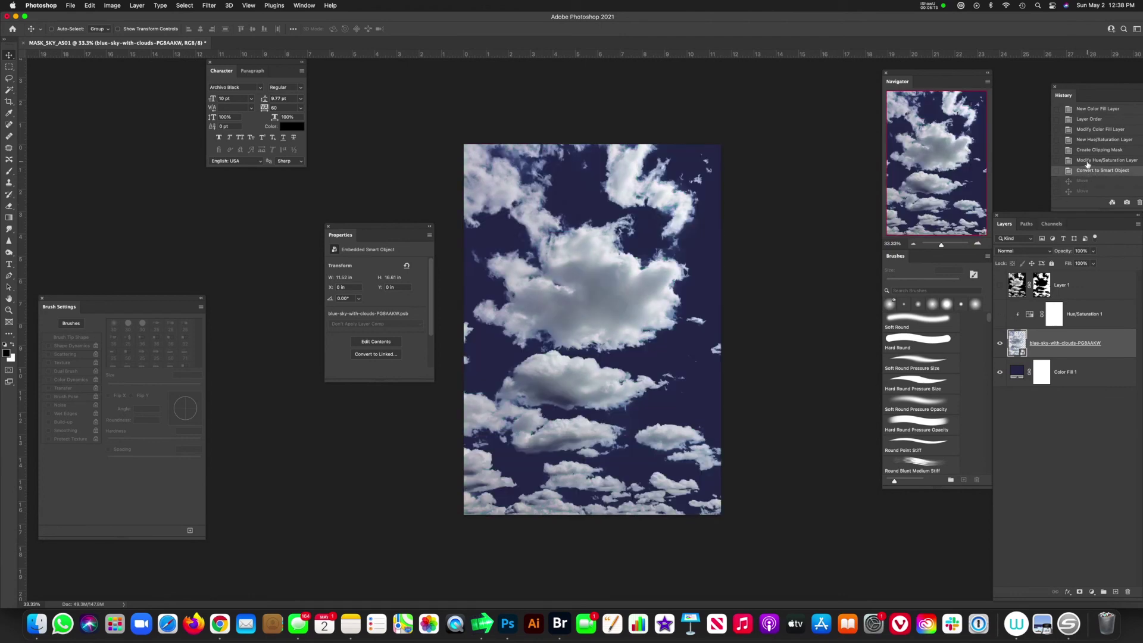
pyautogui.click(1087, 161)
pyautogui.click(1041, 349)
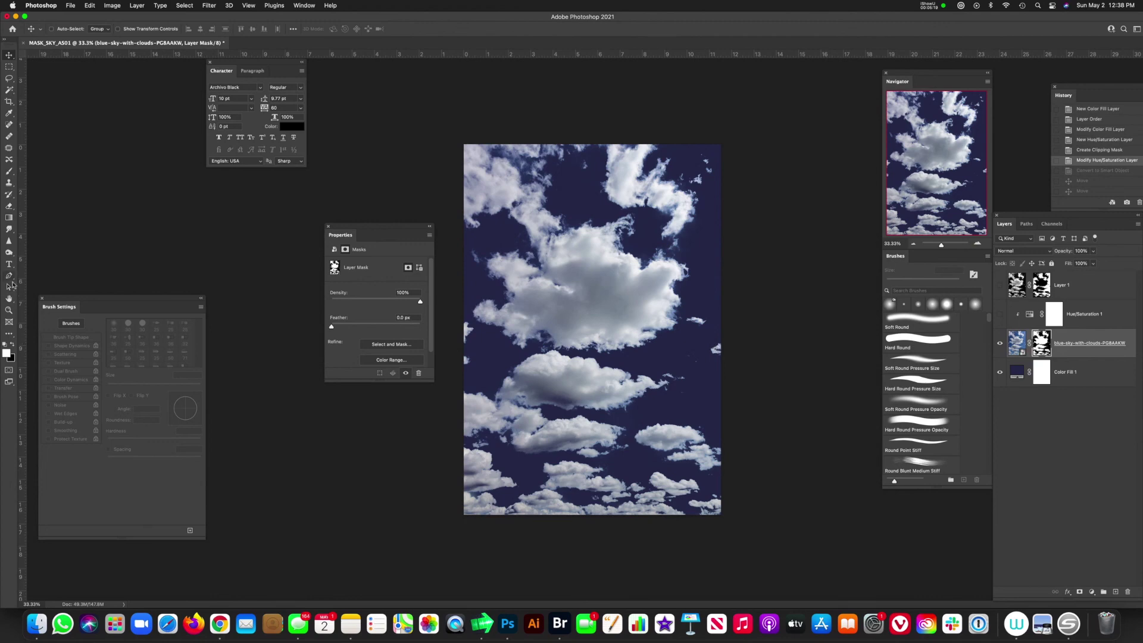
pyautogui.click(9, 253)
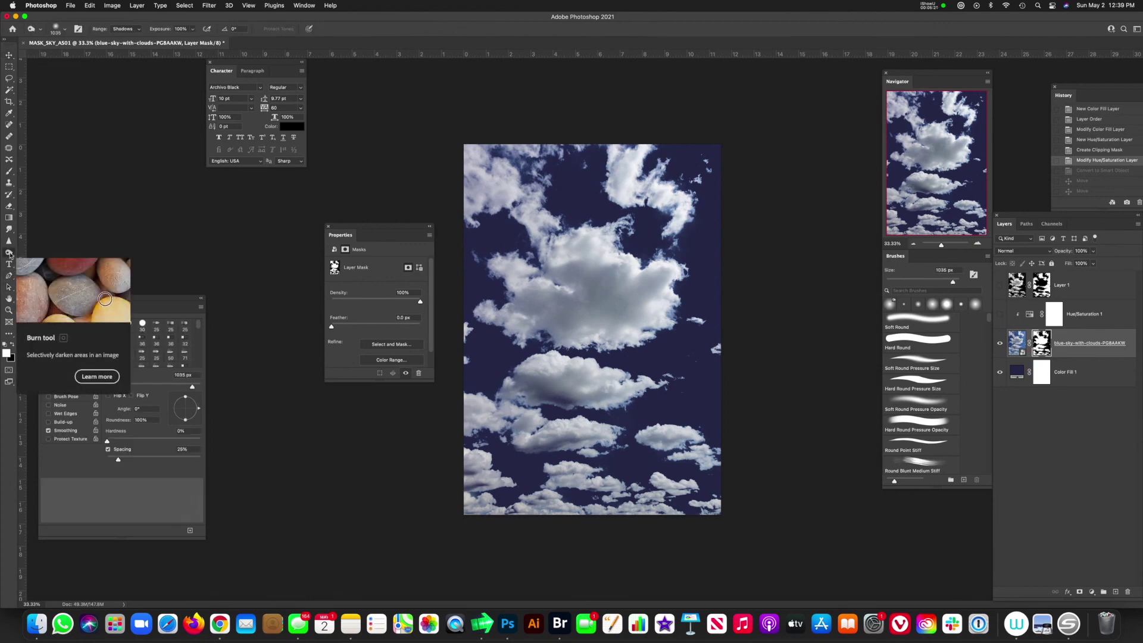
pyautogui.moveTo(676, 313)
pyautogui.mouseDown()
pyautogui.moveTo(677, 240)
pyautogui.moveTo(648, 254)
pyautogui.moveTo(627, 221)
pyautogui.moveTo(564, 221)
pyautogui.moveTo(502, 251)
pyautogui.moveTo(504, 238)
pyautogui.moveTo(515, 252)
pyautogui.moveTo(481, 241)
pyautogui.moveTo(511, 292)
pyautogui.moveTo(493, 313)
pyautogui.moveTo(554, 333)
pyautogui.moveTo(494, 381)
pyautogui.mouseUp()
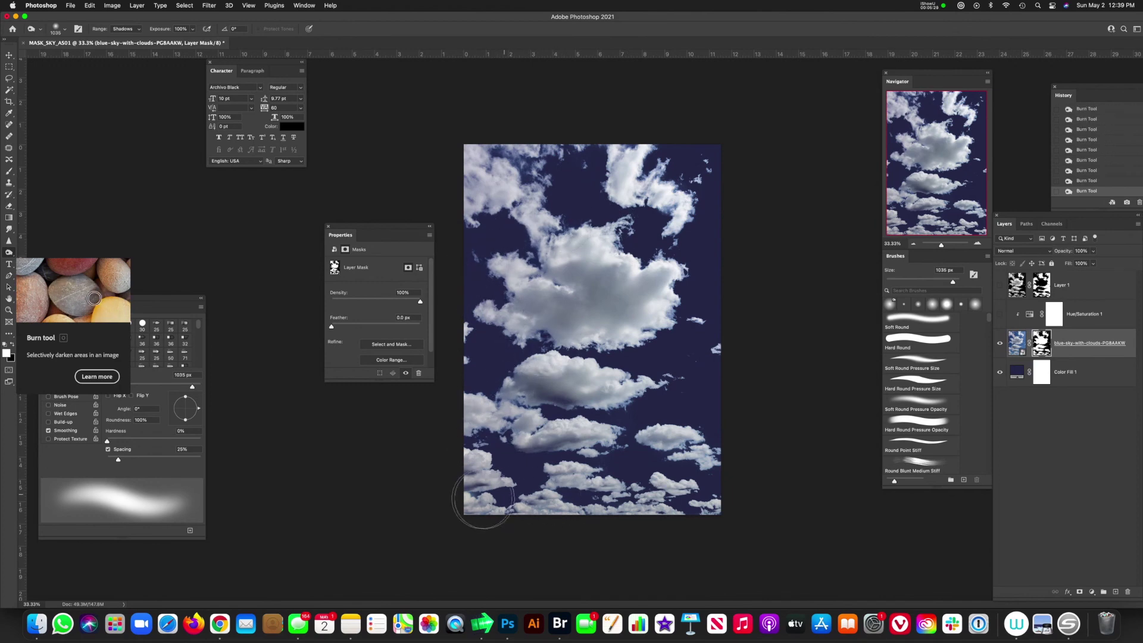